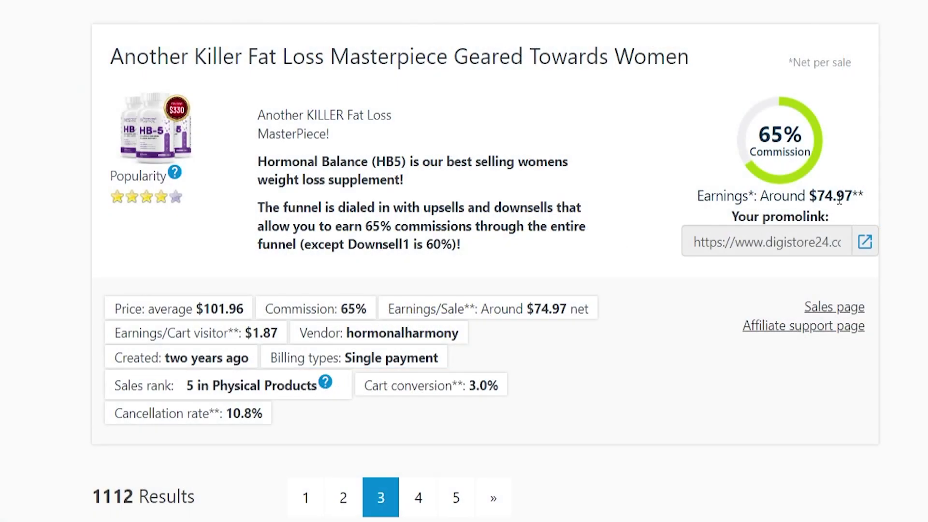
Step: Highlight the HB5 offer's $74.97 earnings-per-sale figure on the Digistore24 listing
drag(810, 196, 865, 196)
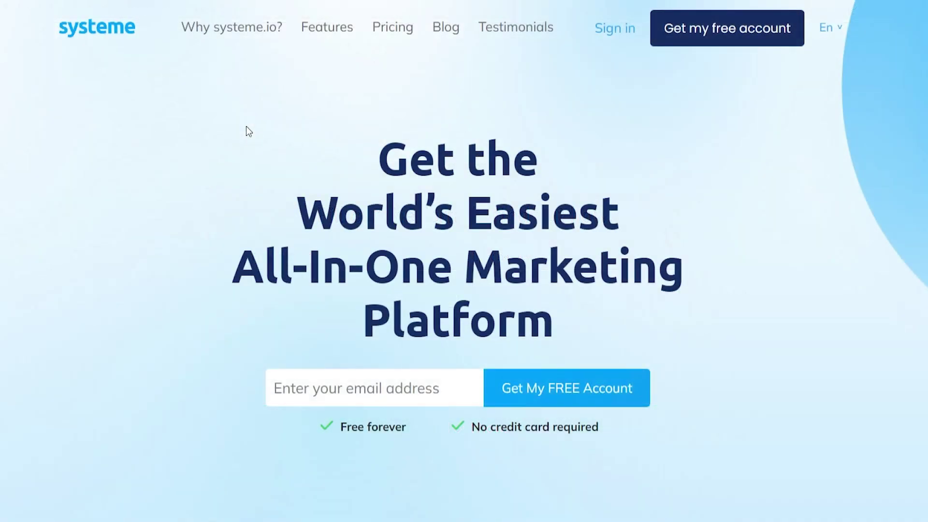
drag(111, 56, 691, 61)
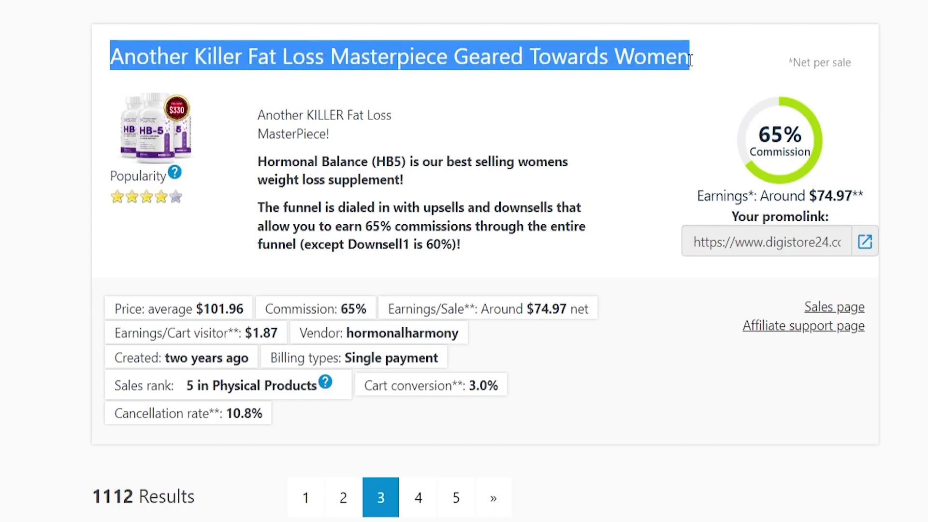
click(691, 53)
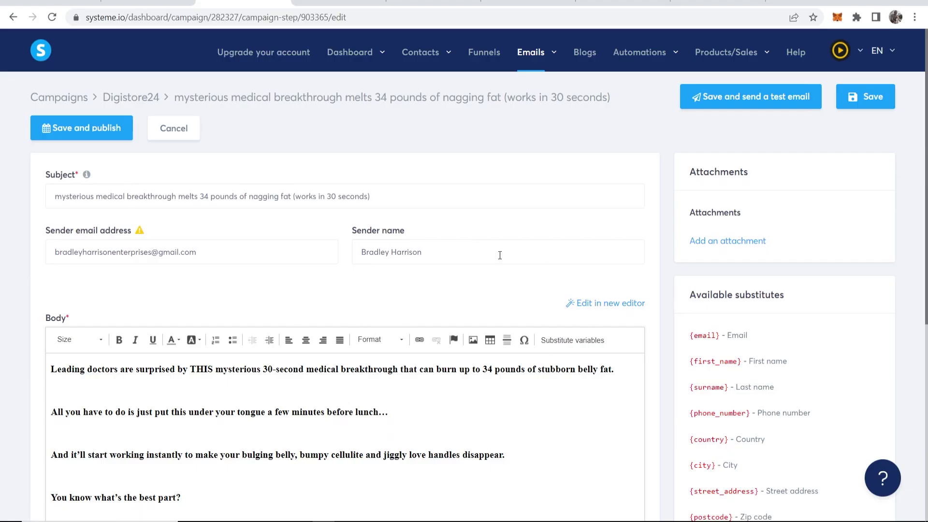
Step: Publish the fat-loss email and choose the time unit for its sending delay
scroll(499, 255, down, 1)
scroll(256, 217, up, 1)
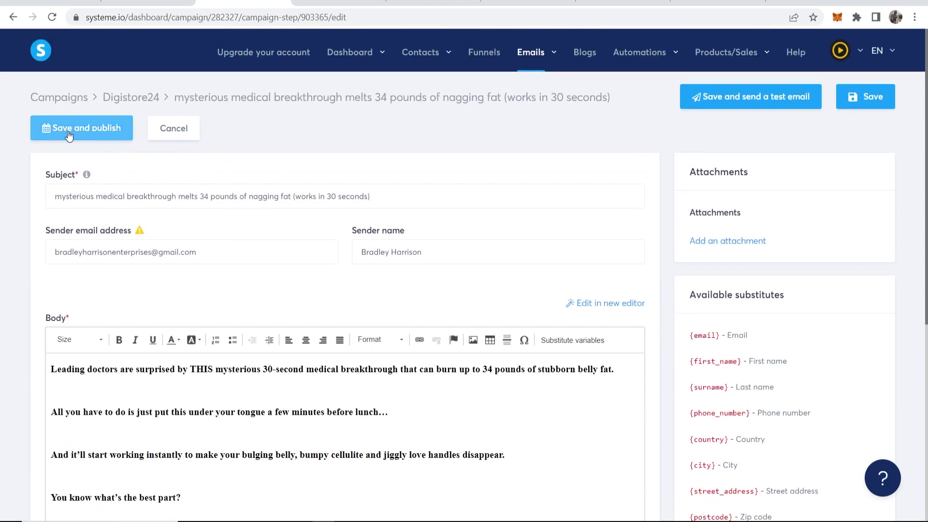
click(62, 129)
click(472, 213)
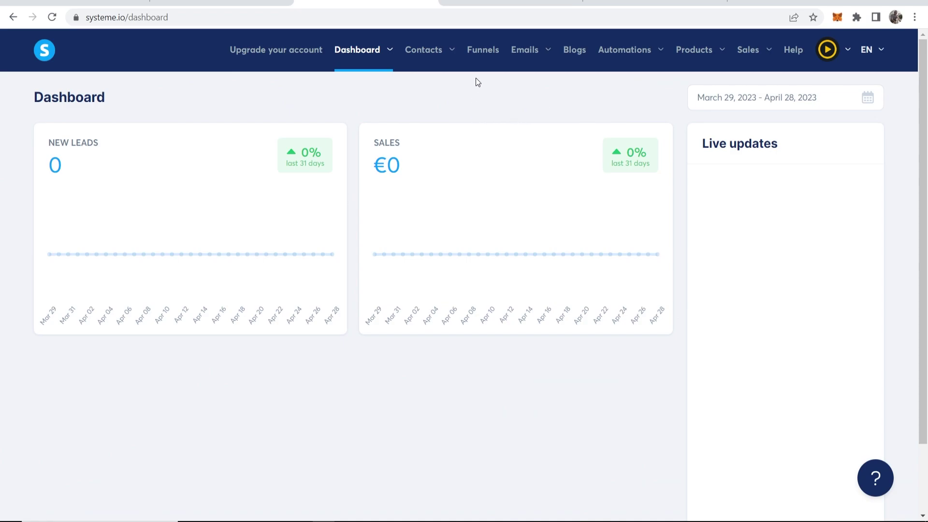
Step: Start a new funnel named 'Digistor…', leaving the funnel domain unchanged
click(471, 55)
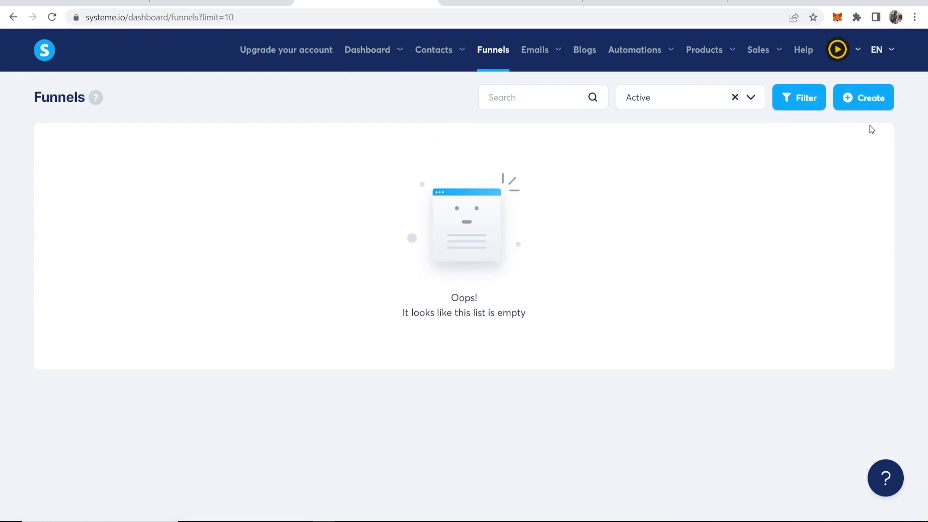
click(863, 103)
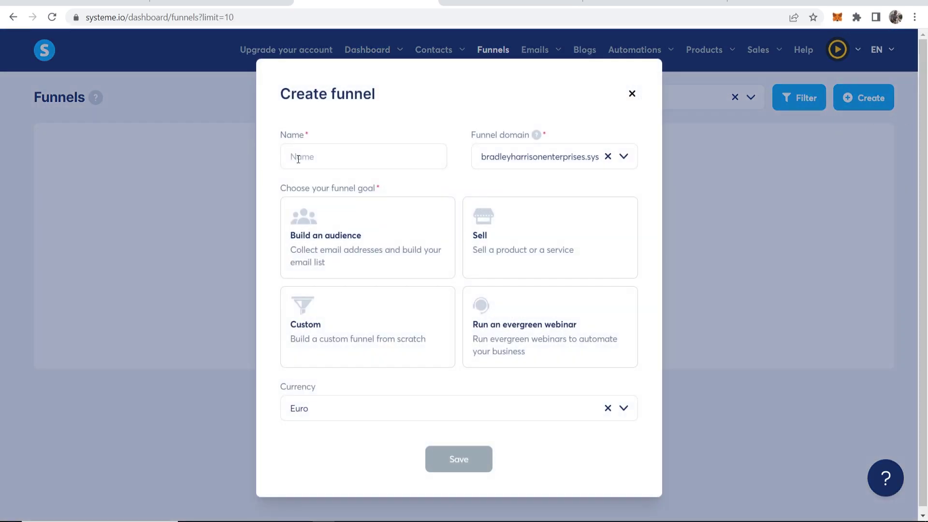
click(348, 163)
text(D)
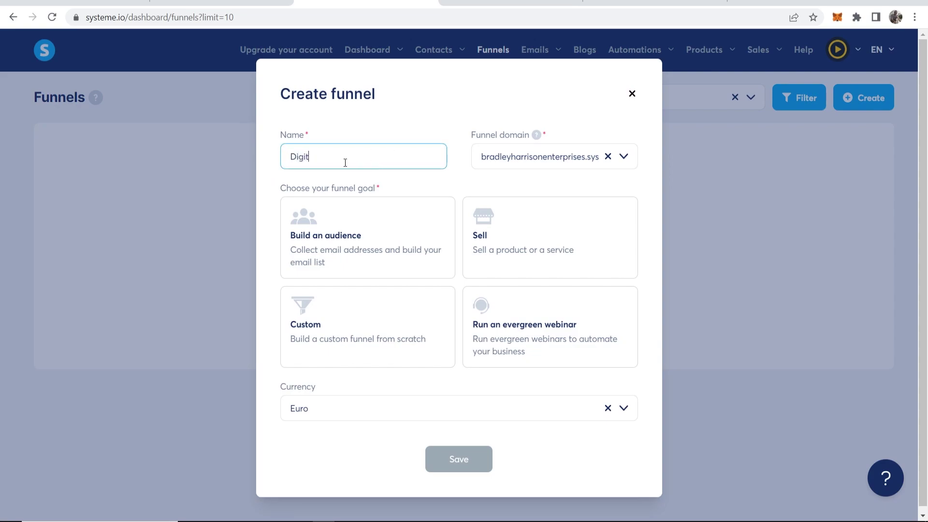
text(igistore23)
drag(482, 159, 589, 170)
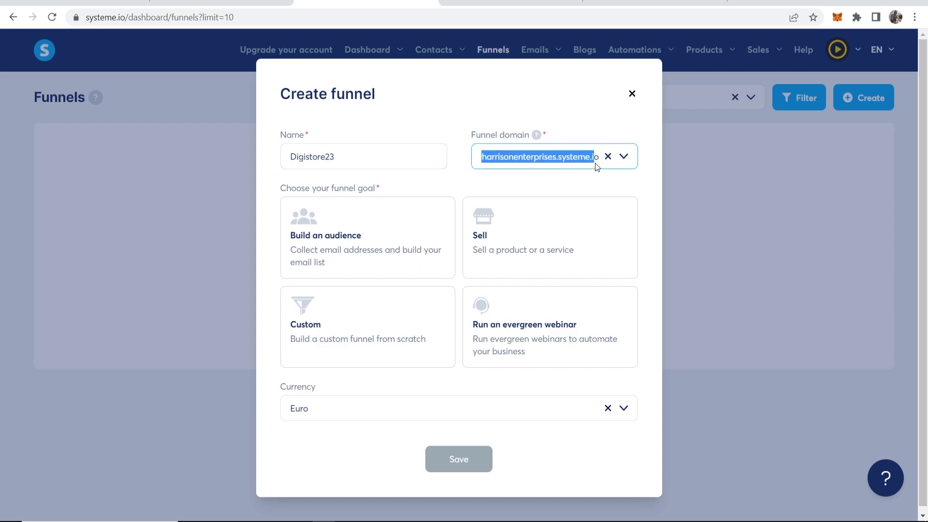
click(576, 182)
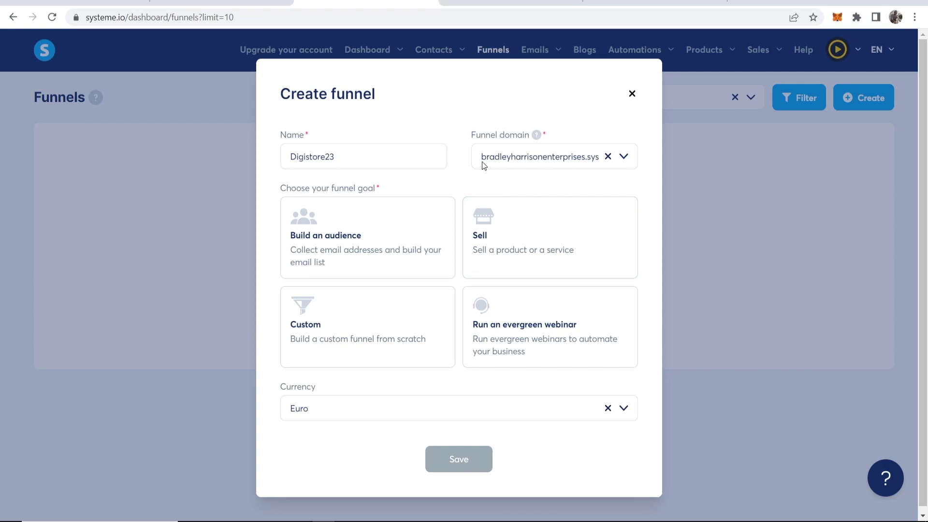
drag(502, 157, 604, 164)
click(582, 186)
Step: Set the funnel goal to Build an audience with U.S. Dollar currency and create it
click(316, 226)
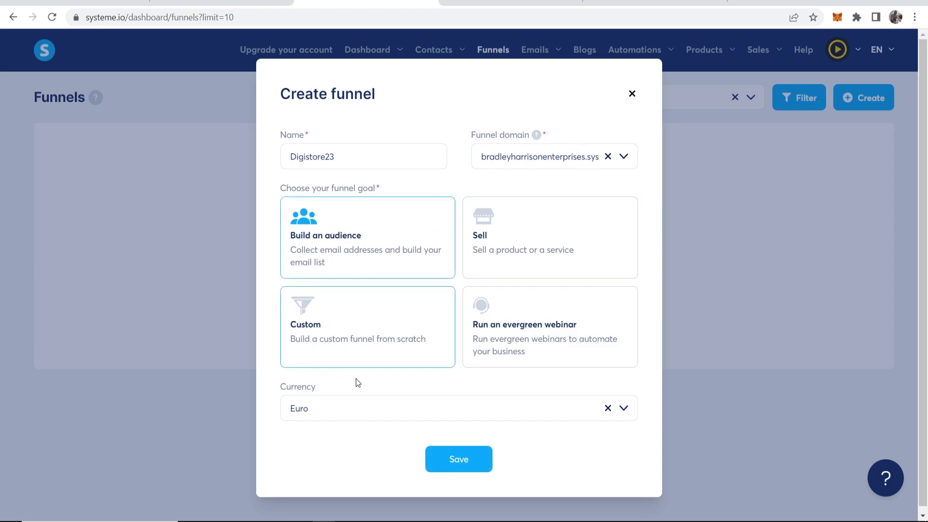
click(625, 410)
scroll(515, 306, down, 6)
scroll(344, 340, down, 3)
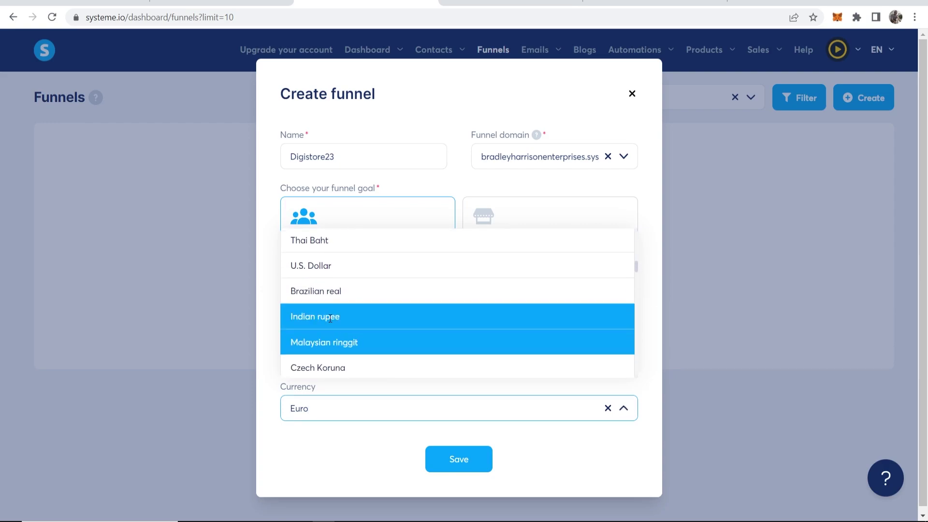
click(317, 280)
click(470, 457)
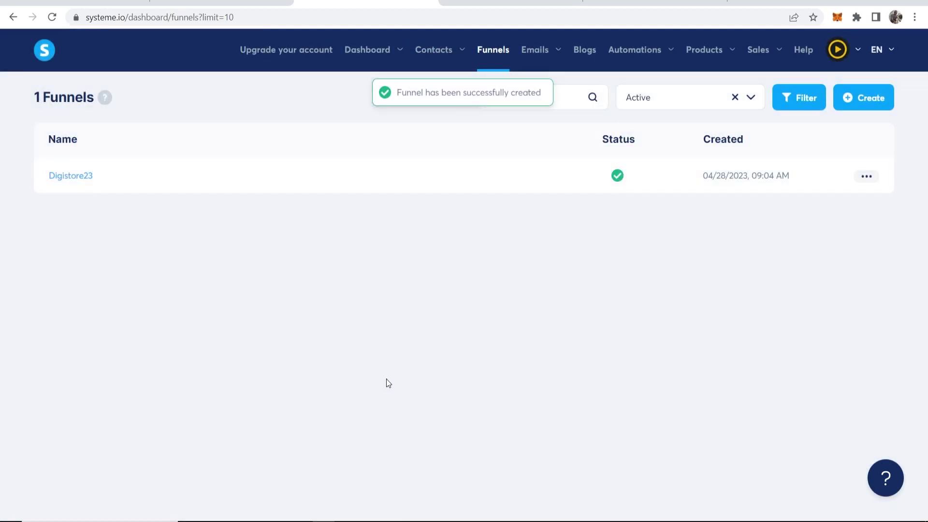
Step: Rename the Digistore23 funnel to Digistore24 in its settings and open it for editing
drag(43, 179, 97, 180)
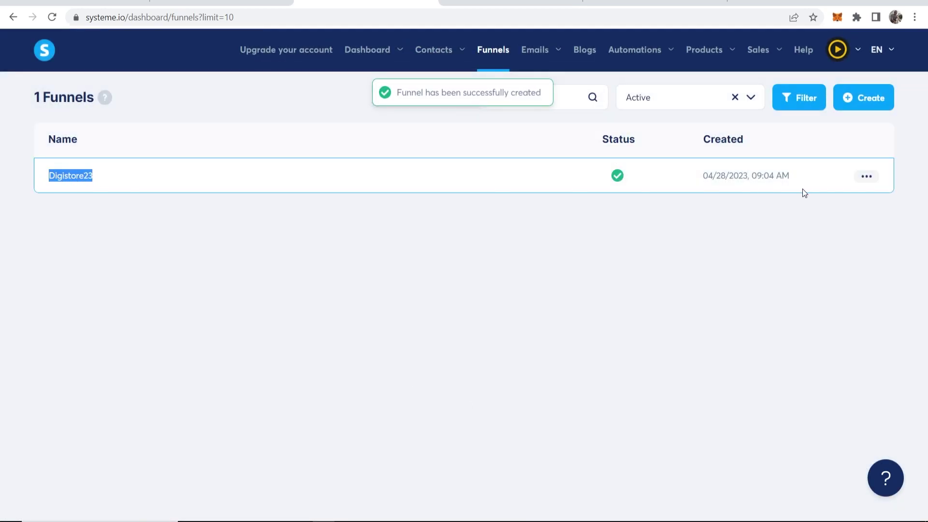
click(866, 177)
click(814, 250)
key(BackSpace)
text(4)
click(464, 356)
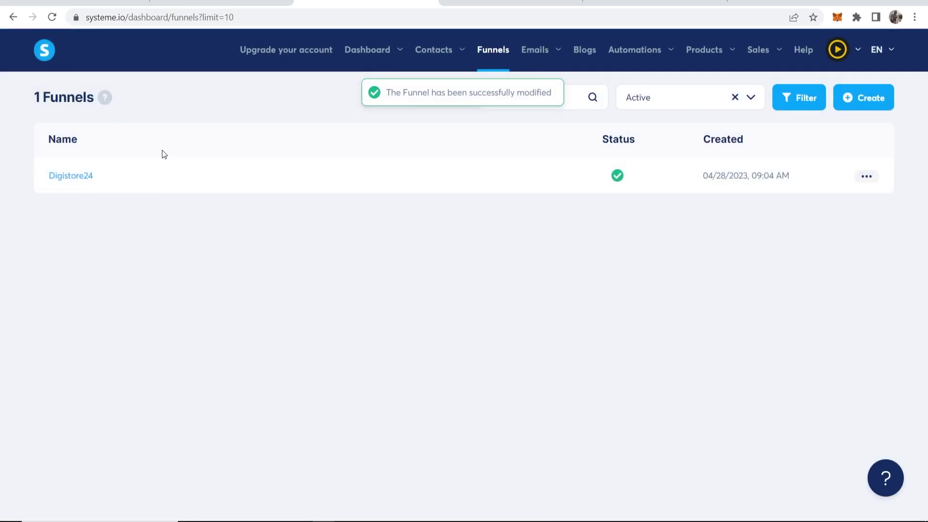
click(82, 180)
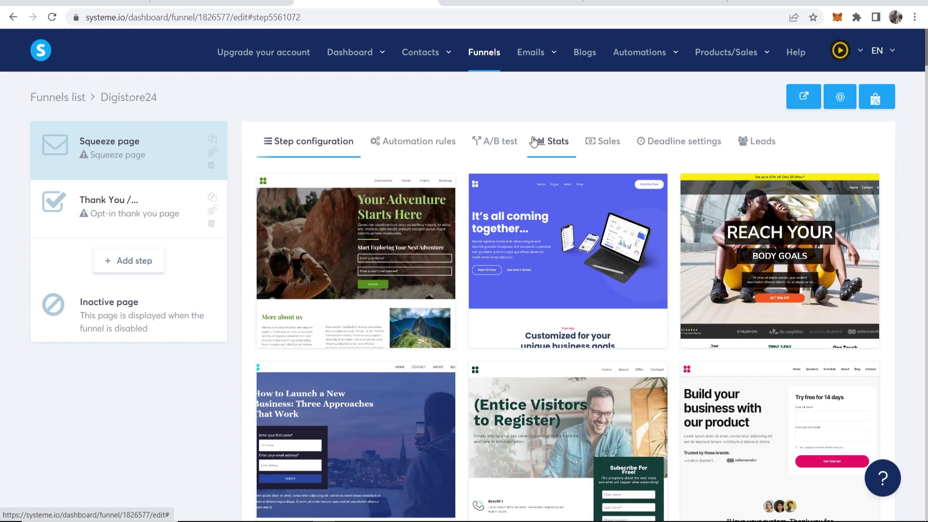
Step: Pick the baby-sleep opt-in template from the template grid for the squeeze page
scroll(668, 235, down, 20)
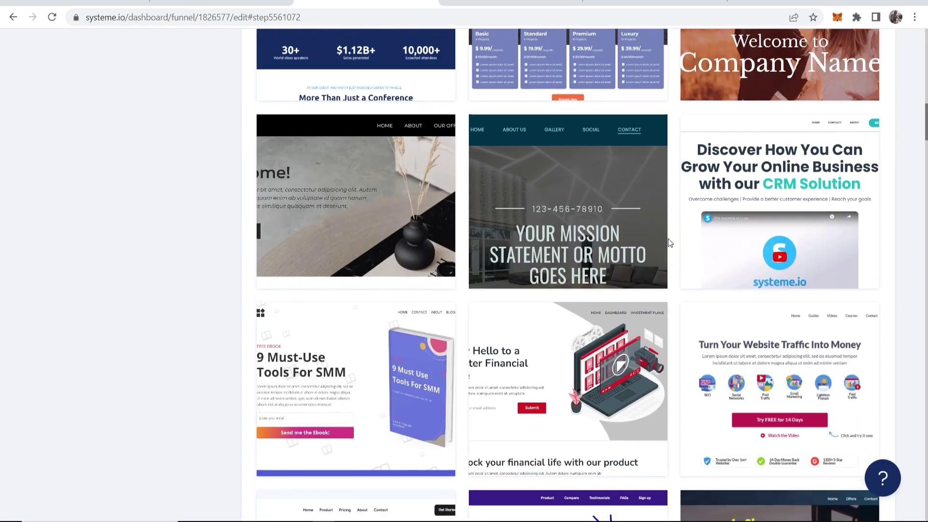
scroll(659, 247, down, 10)
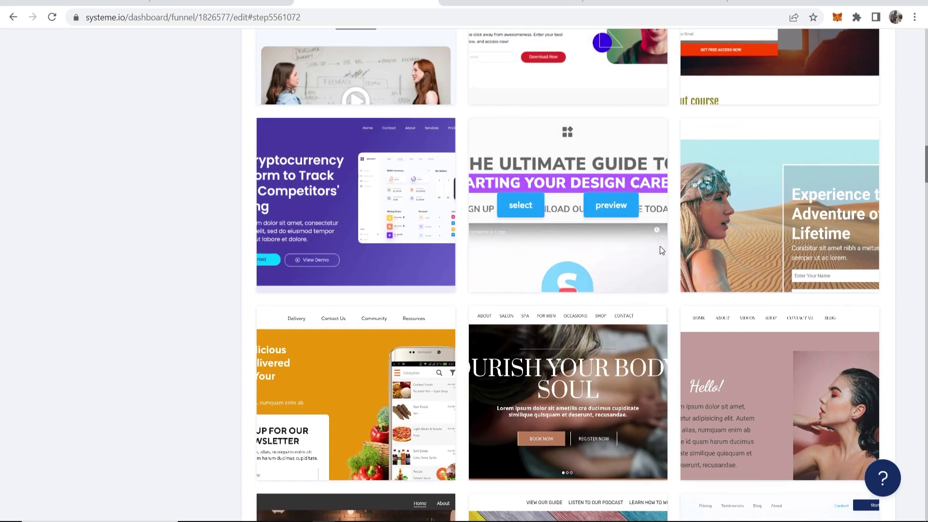
scroll(659, 250, down, 15)
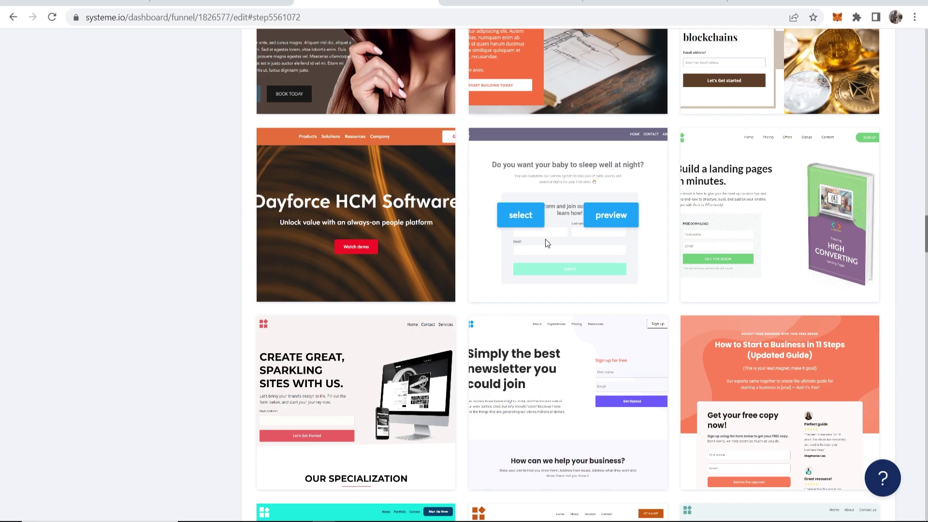
click(520, 222)
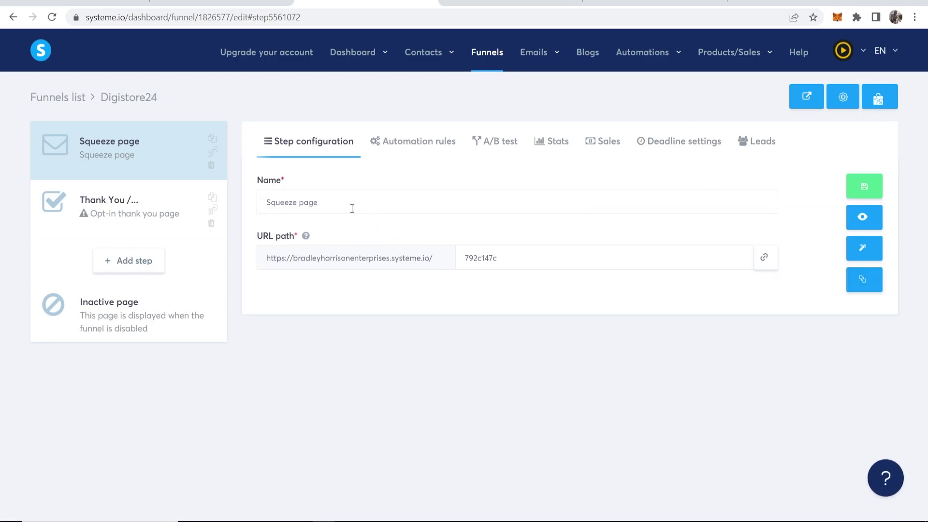
Step: Delete the old 'Squeeze page' name and switch to the Digistore24 marketplace listings
drag(350, 208, 163, 199)
key(BackSpace)
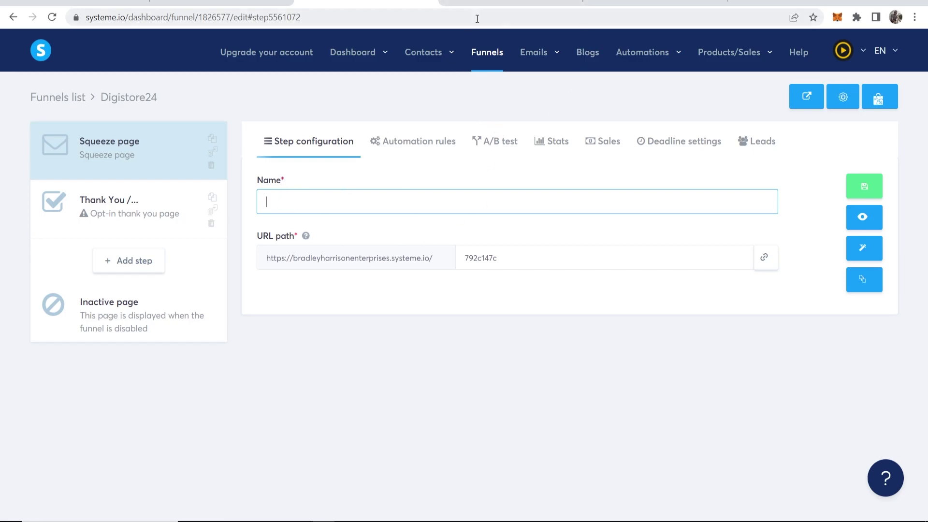
click(491, 3)
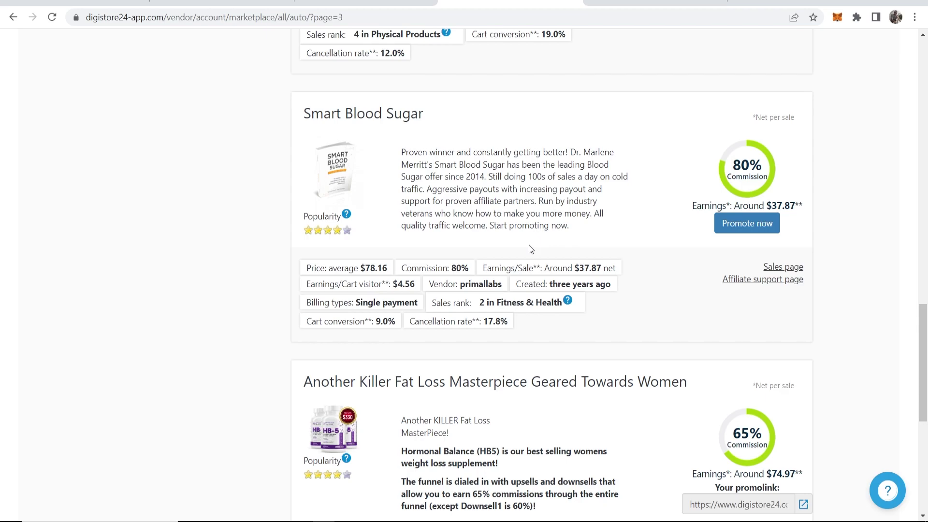
Step: Locate the HB5 offer in the marketplace and view its sales page
scroll(522, 244, down, 2)
scroll(522, 246, down, 1)
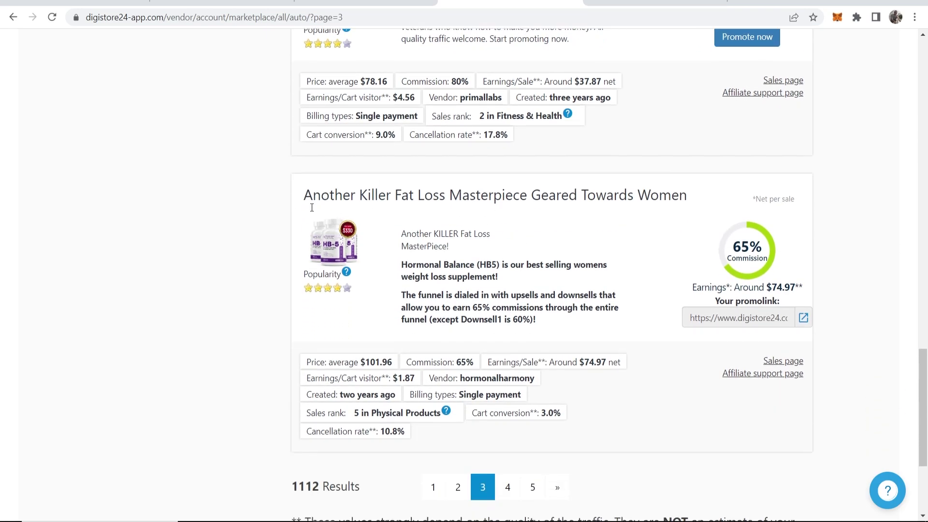
drag(307, 195, 689, 195)
click(690, 196)
click(637, 6)
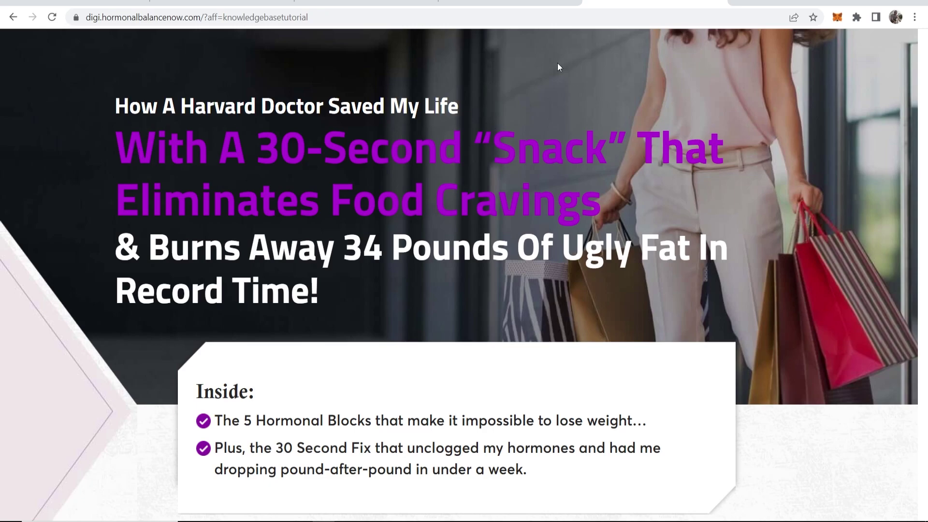
Step: Paste the 'Eliminates Food Cravings' headline as the step name, trimmed to 'Eliminate Food Cravings'
click(532, 6)
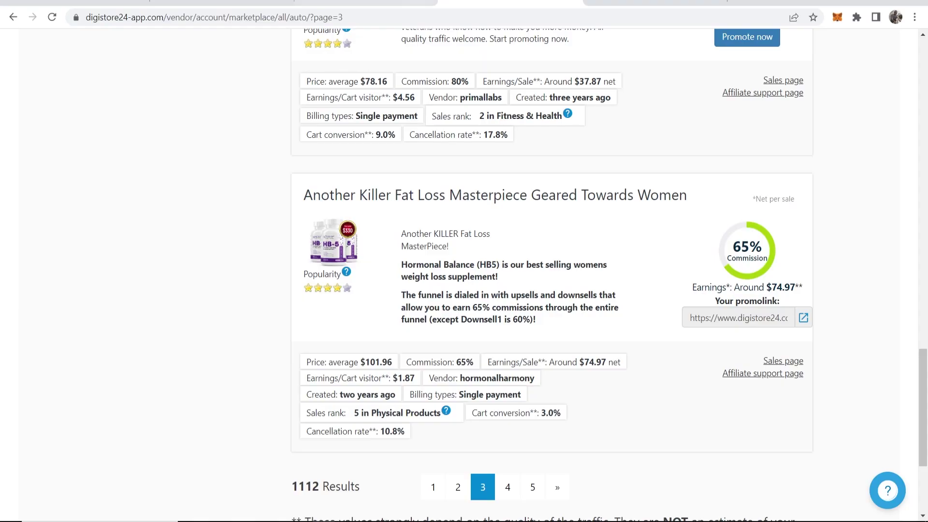
click(366, 6)
text(Eliminates Food Cravings)
click(303, 203)
key(BackSpace)
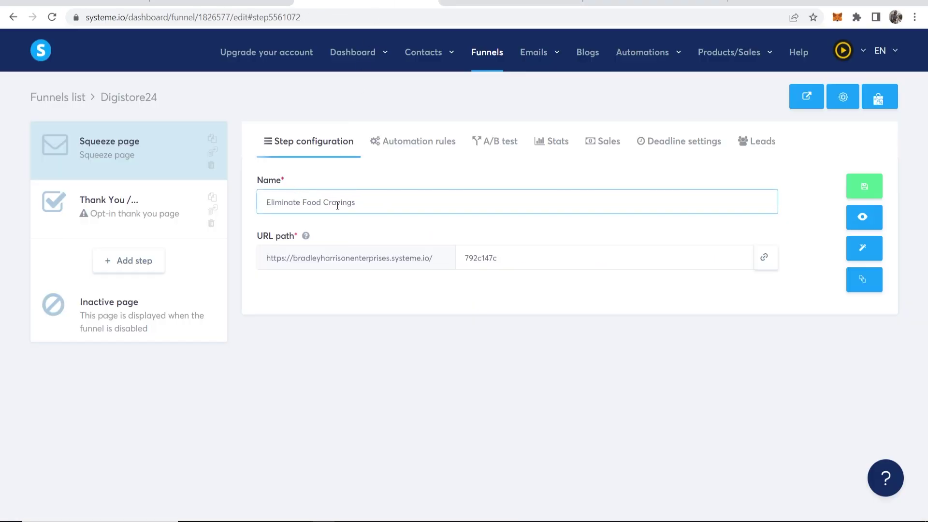
Step: Open the squeeze page's baby-sleep template in the page editor
click(864, 248)
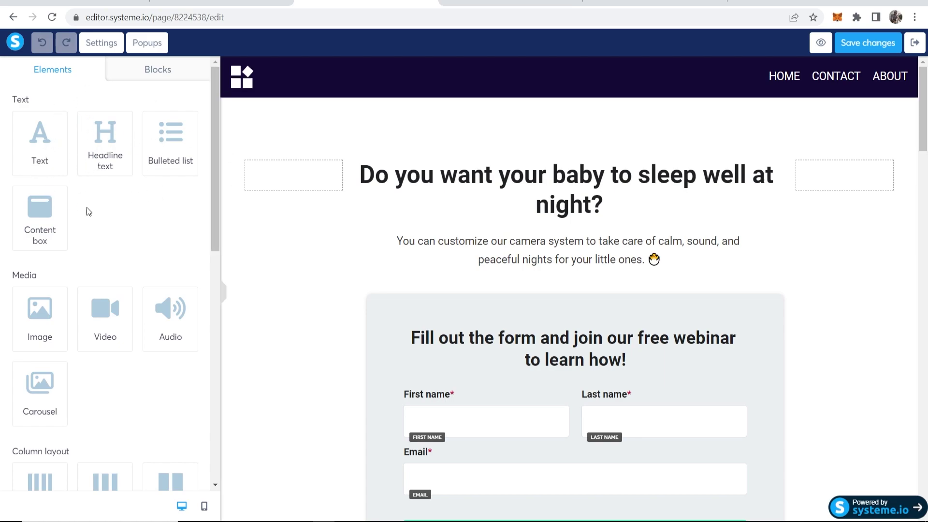
scroll(21, 215, down, 3)
scroll(106, 135, down, 3)
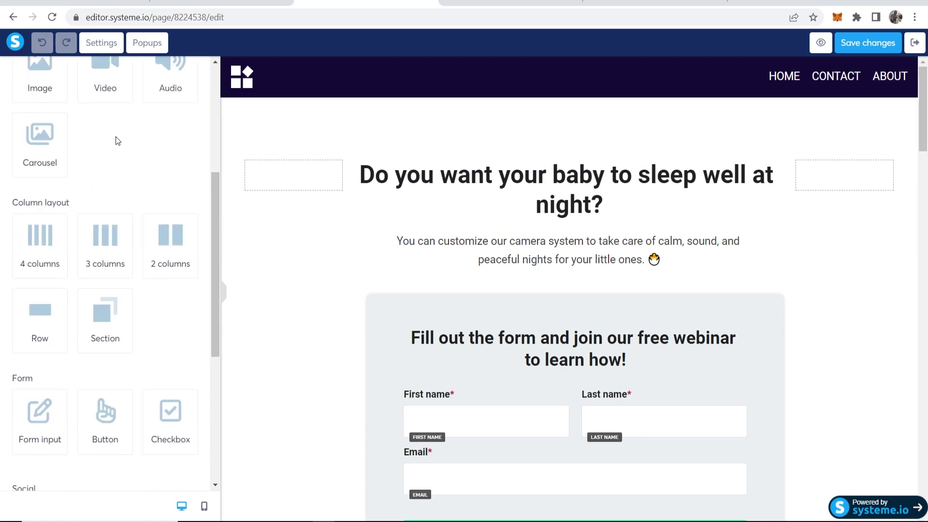
scroll(82, 162, down, 2)
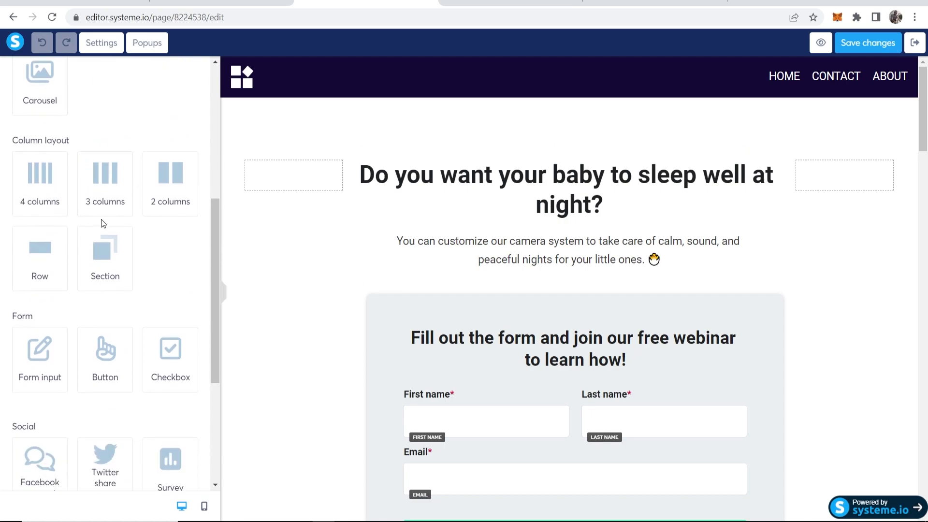
scroll(74, 209, down, 3)
scroll(66, 263, down, 3)
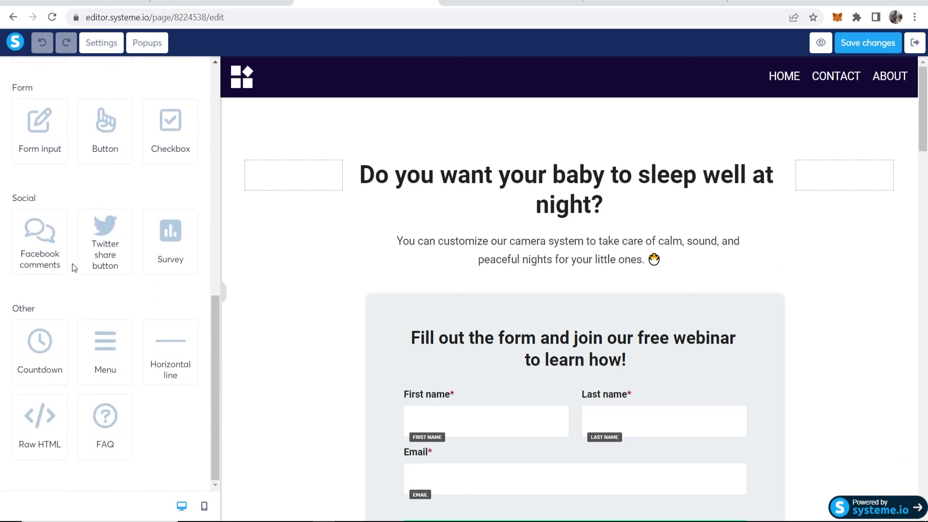
scroll(88, 355, up, 8)
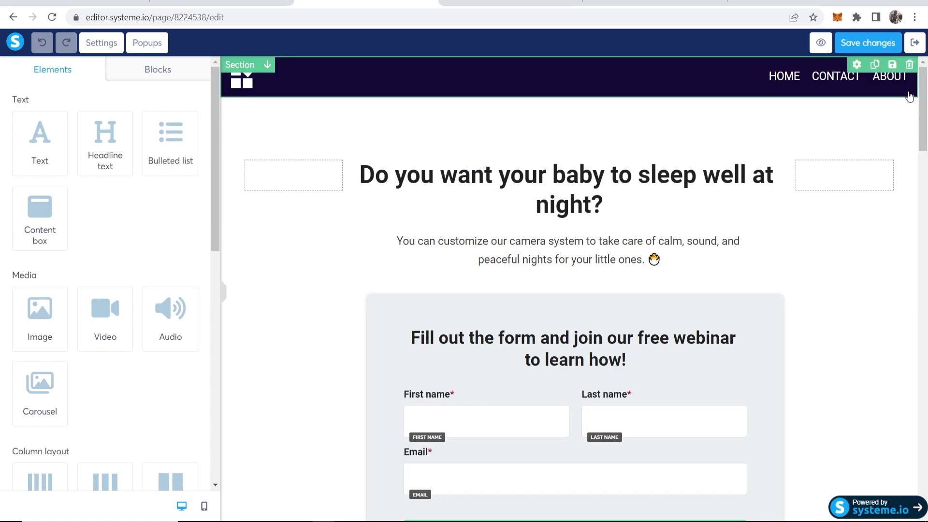
Step: Delete the Home/Contact/About header section and set the main section's top padding to 45
click(909, 65)
click(528, 88)
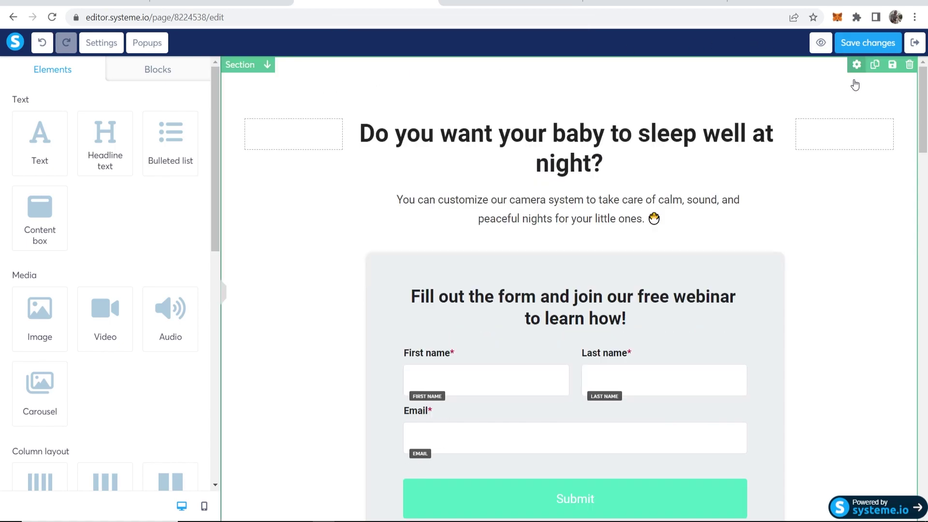
click(344, 92)
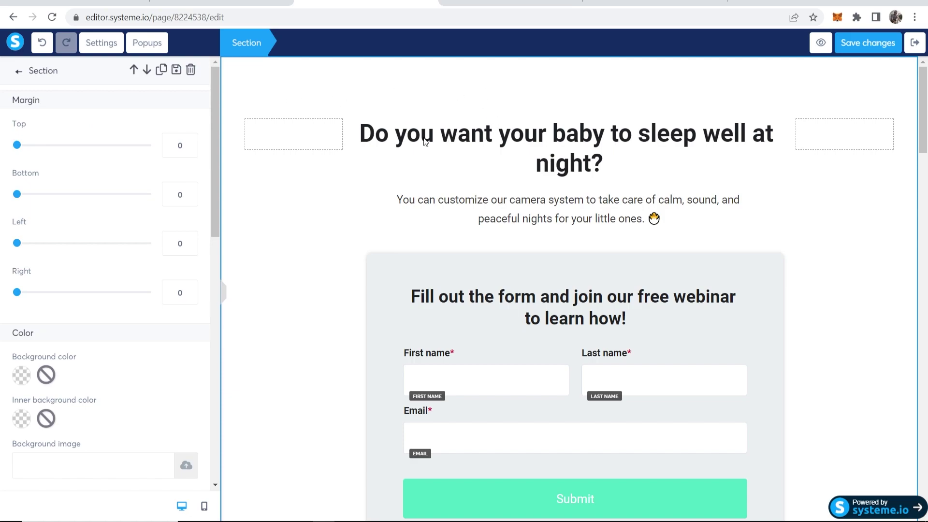
scroll(72, 203, down, 8)
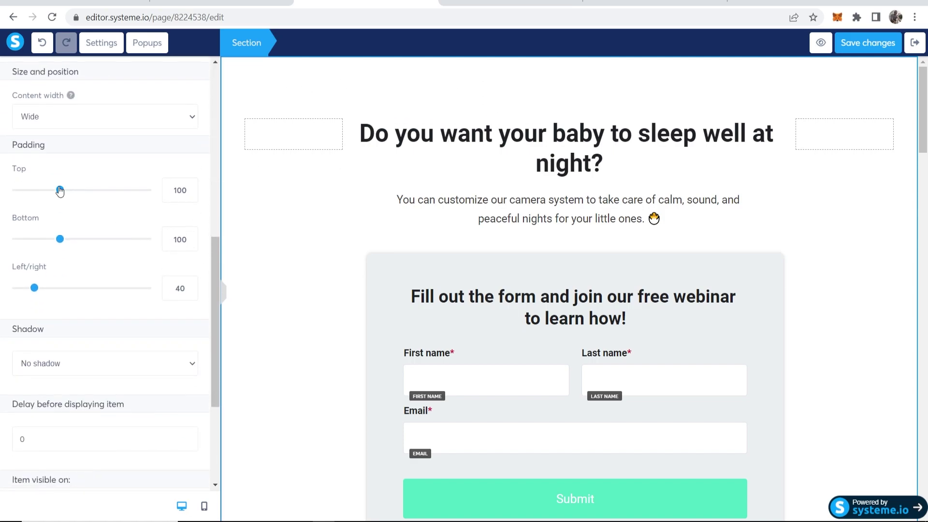
drag(60, 190, 37, 190)
Step: Delete the existing baby-sleep headline text
click(611, 116)
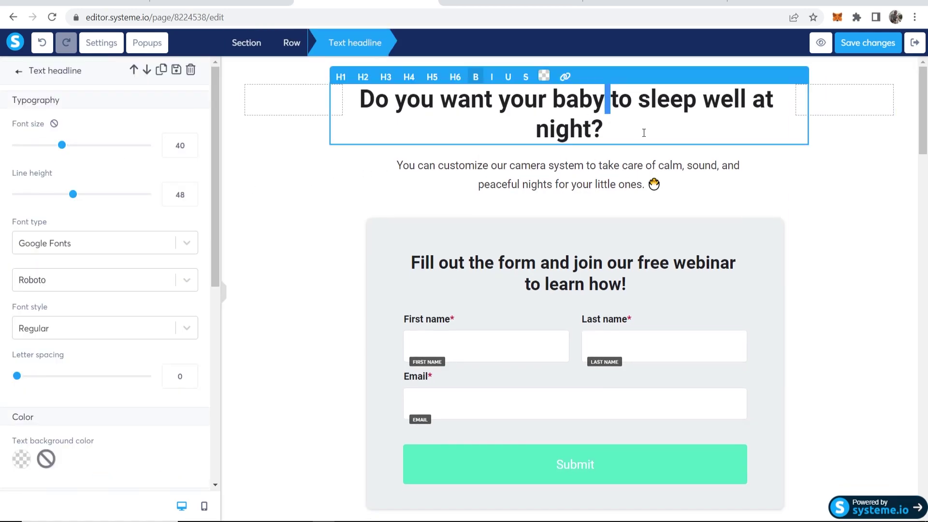
drag(649, 134, 337, 99)
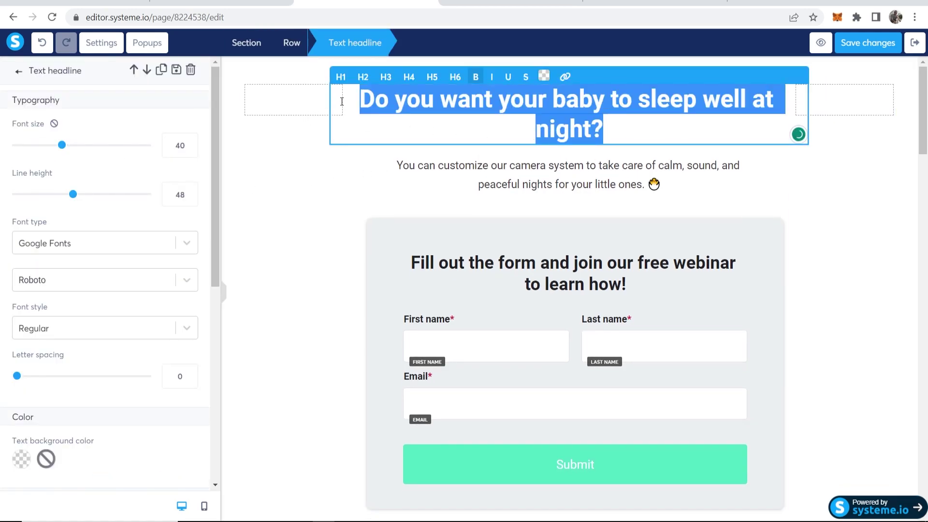
key(BackSpace)
Step: Copy the 'How A Harvard Doctor Saved My Life…' sales page headline and paste it as plain text
click(654, 8)
drag(130, 104, 406, 145)
click(109, 104)
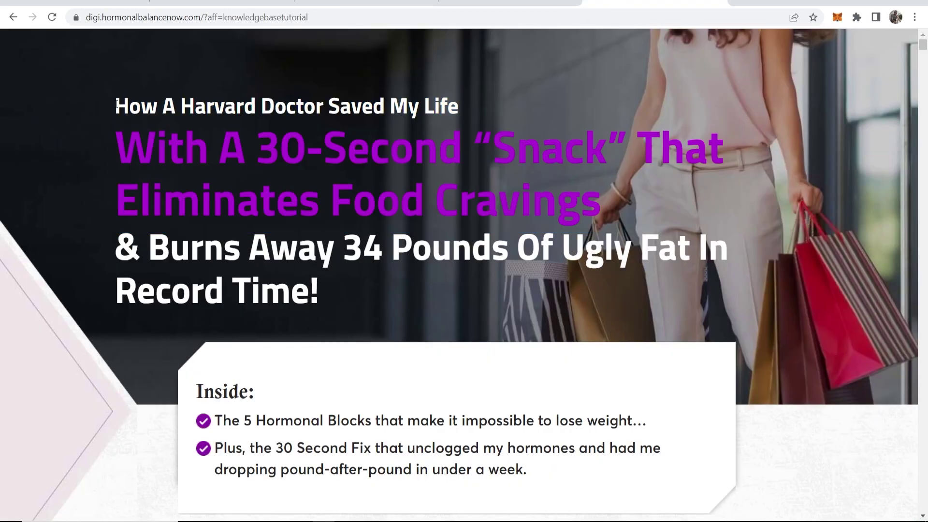
drag(117, 103, 601, 203)
right_click(485, 152)
click(532, 181)
drag(150, 248, 116, 147)
click(332, 285)
click(366, 6)
right_click(561, 101)
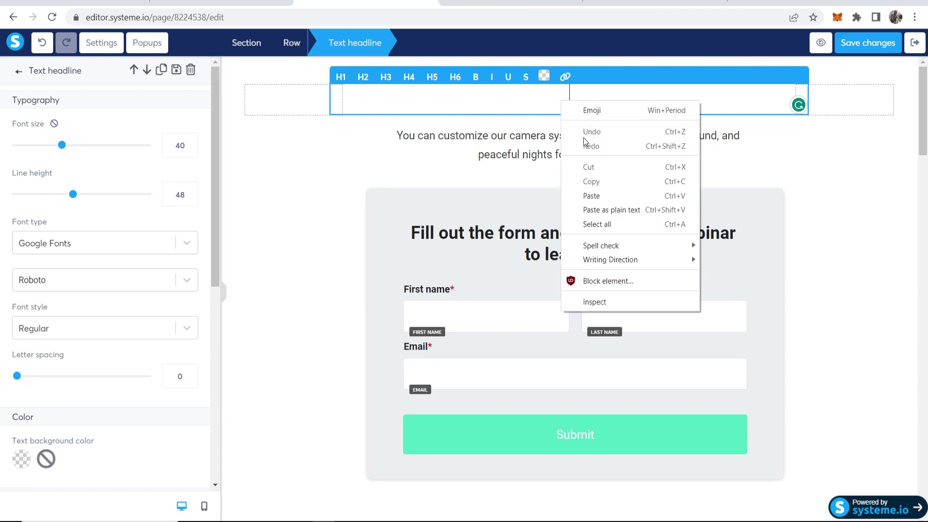
click(593, 206)
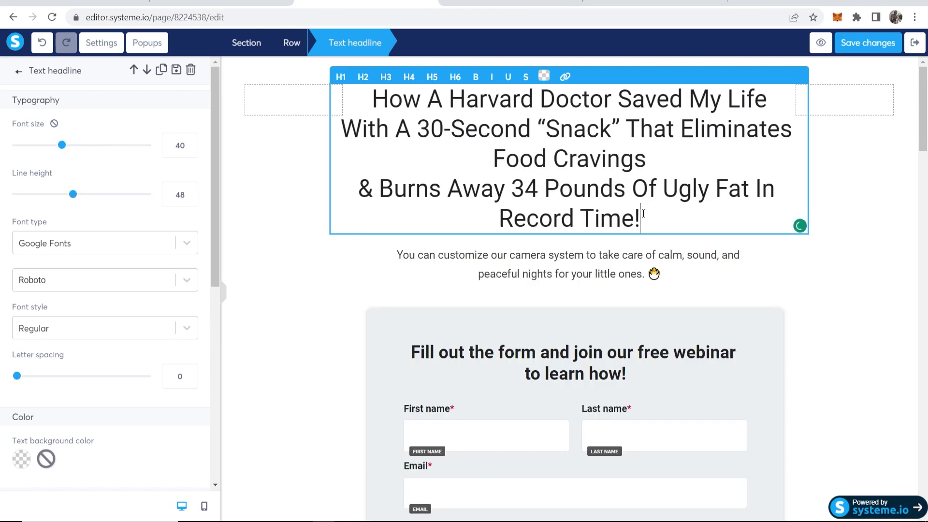
Step: Format the new headline with font size 26, line height 36, and bold
drag(679, 215, 373, 99)
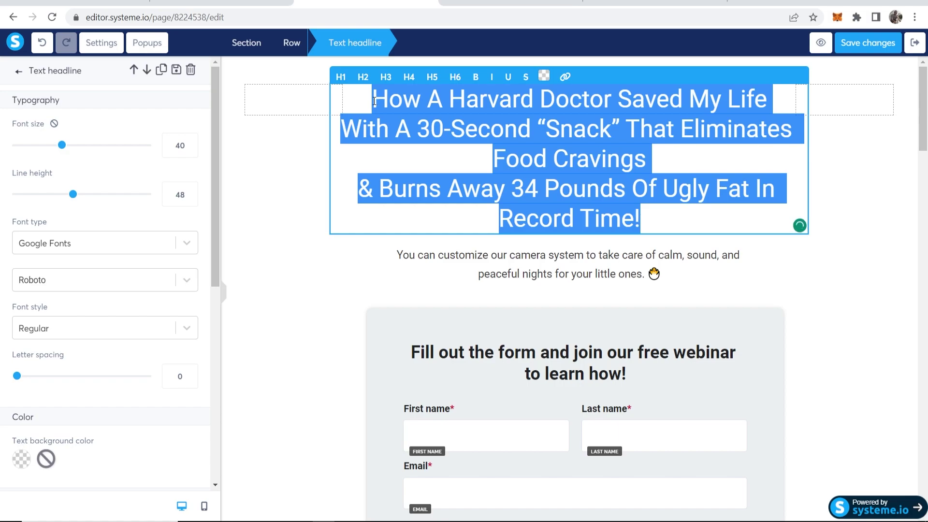
click(57, 148)
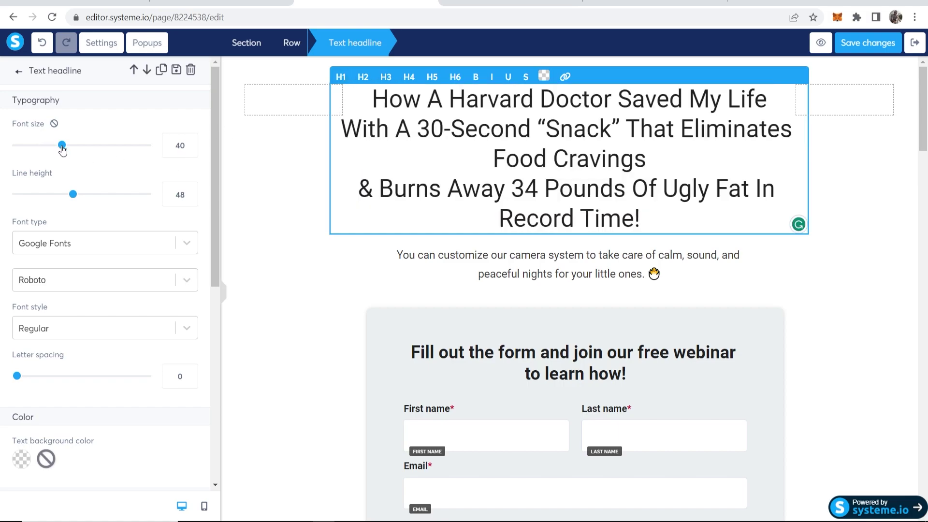
drag(62, 145, 42, 146)
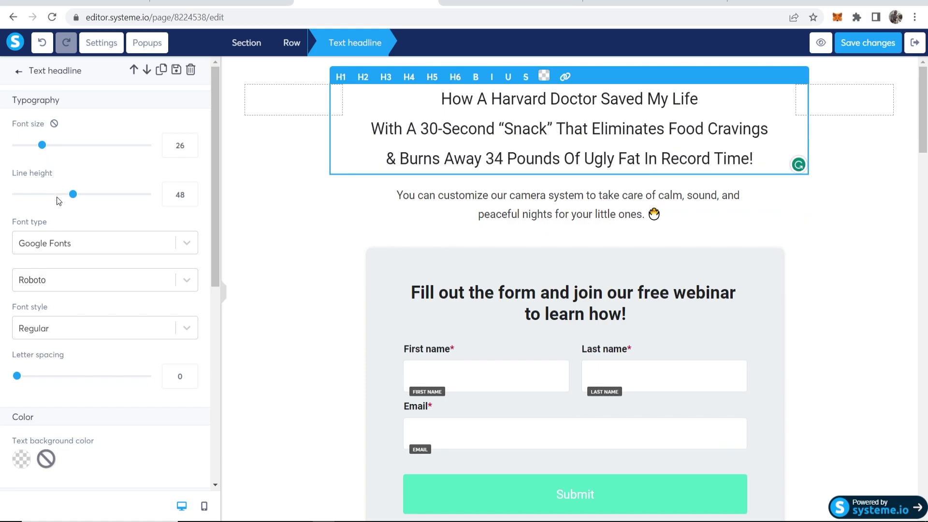
mouse_move(72, 194)
mouse_down()
mouse_move(47, 195)
mouse_move(56, 194)
mouse_up()
key(ctrl+a)
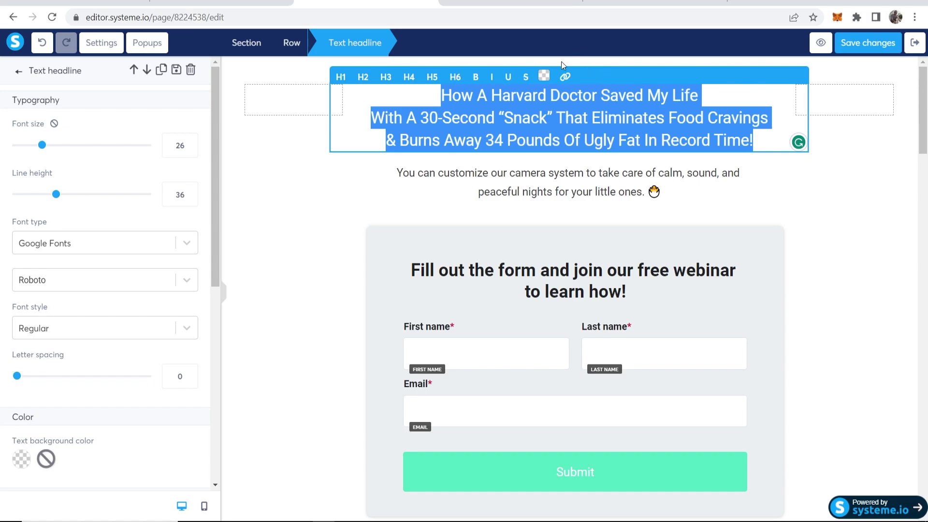
click(475, 76)
click(411, 230)
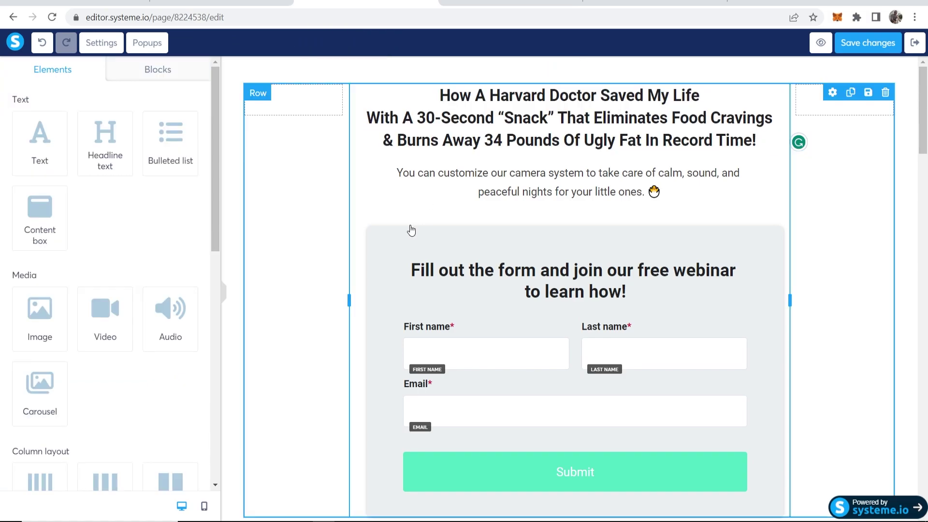
click(565, 123)
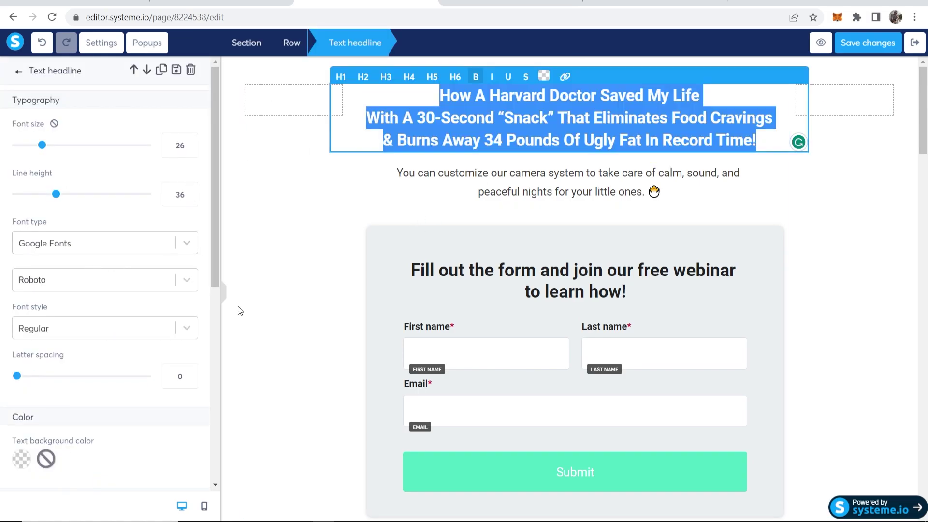
scroll(192, 319, down, 8)
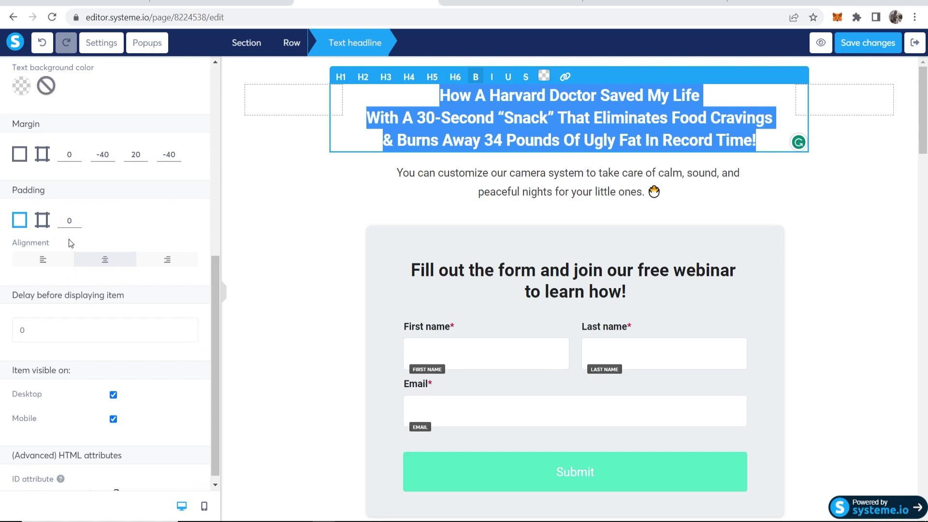
scroll(100, 280, down, 1)
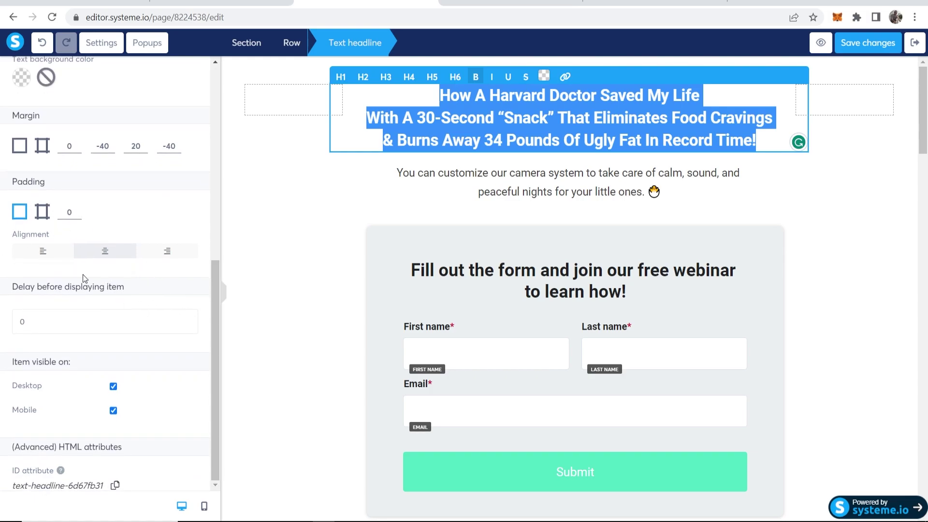
click(283, 244)
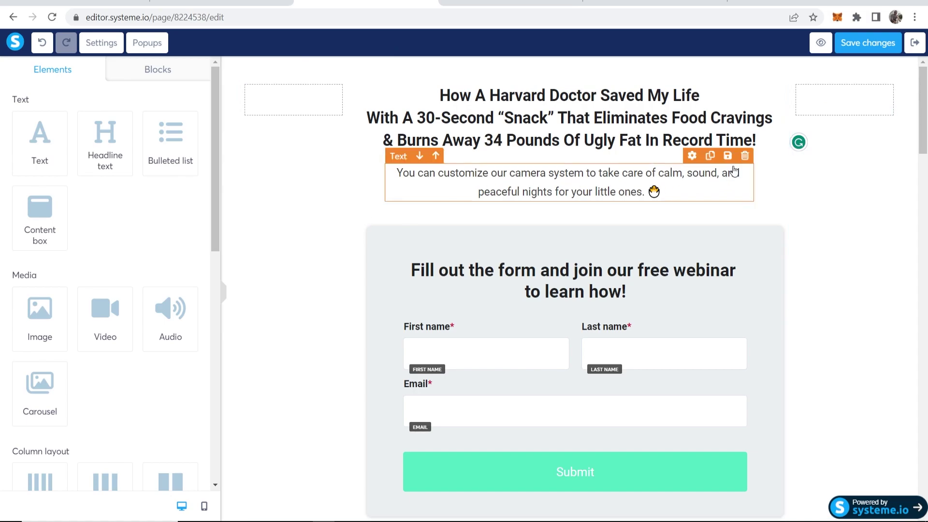
Step: Delete the subtitle below the headline and add top margin to push the form down
click(744, 155)
click(522, 88)
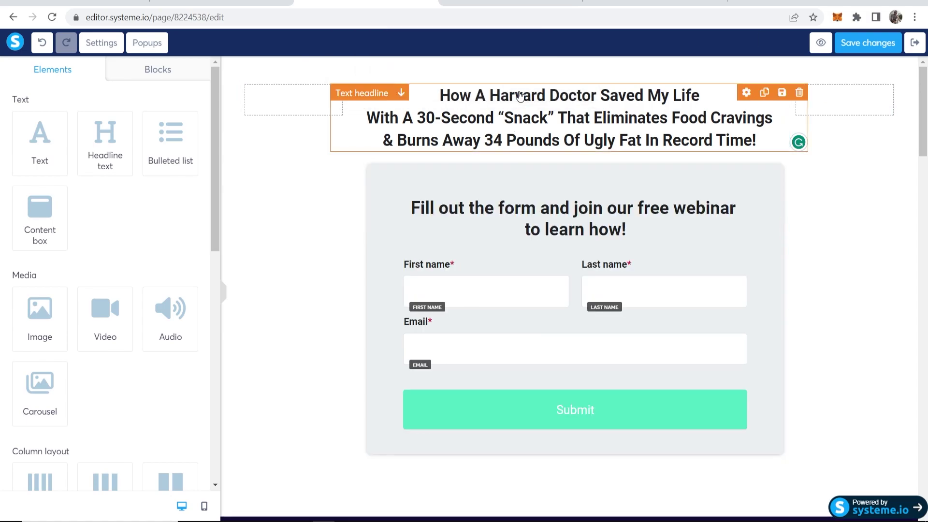
click(513, 180)
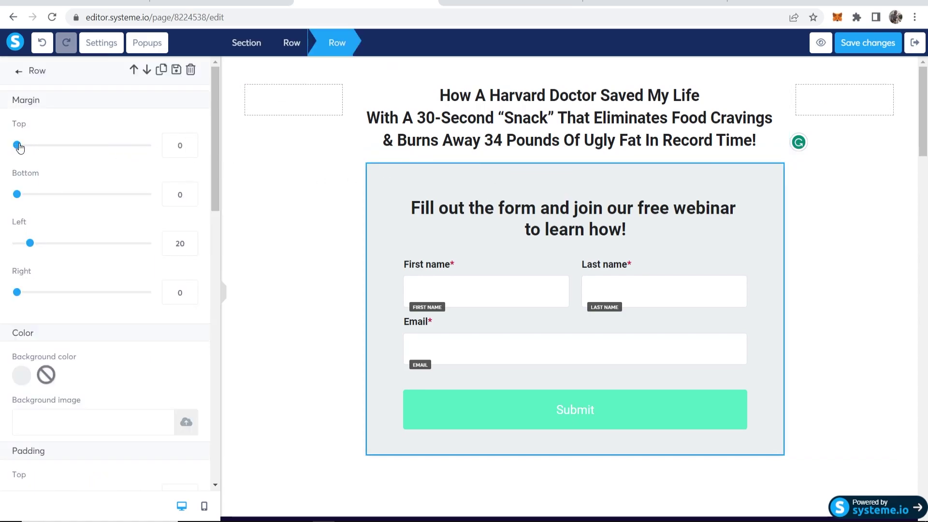
drag(17, 145, 28, 146)
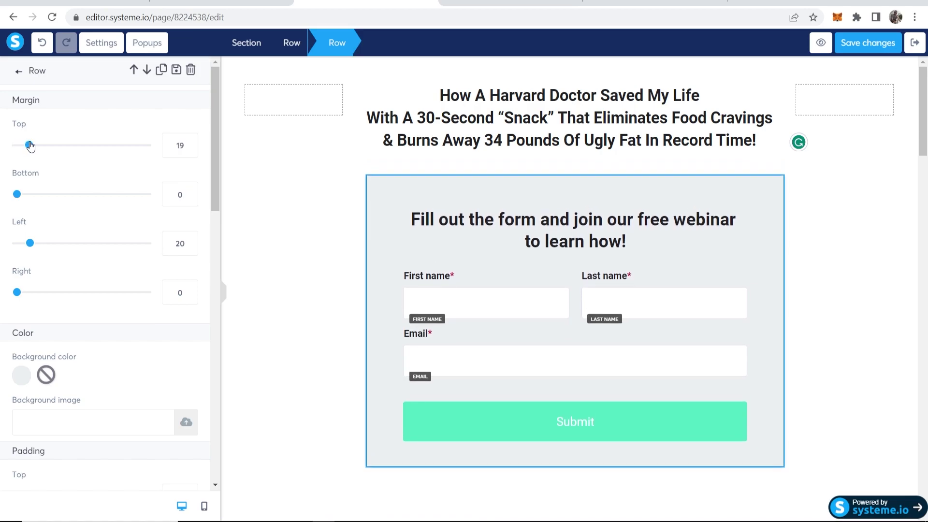
click(286, 190)
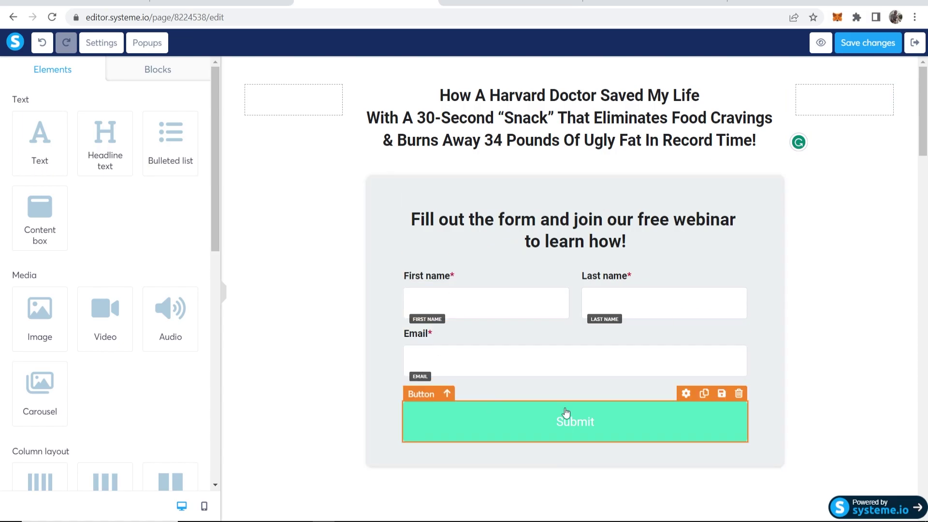
Step: Change the form heading's ending so it reads 'Fill out the form to find out how.'
click(621, 233)
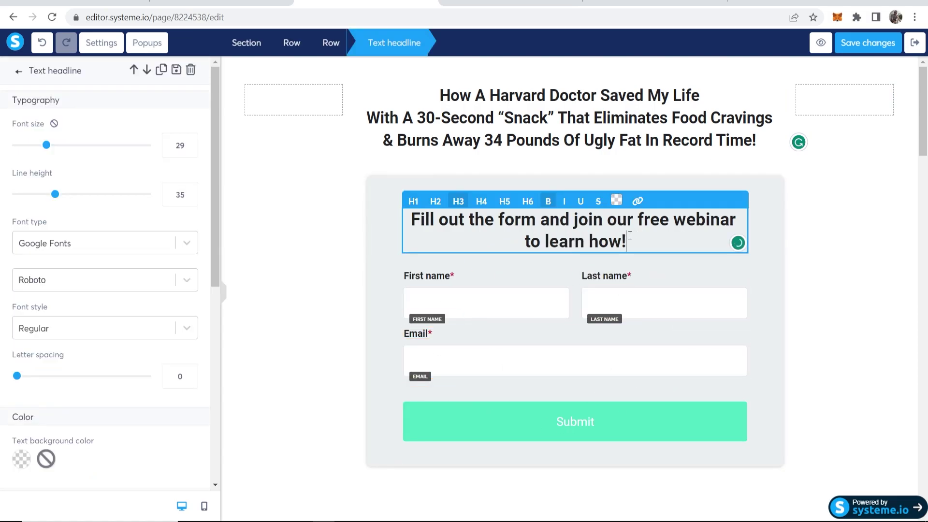
drag(620, 233, 546, 215)
key(BackSpace)
key(BackSpace)
text(t)
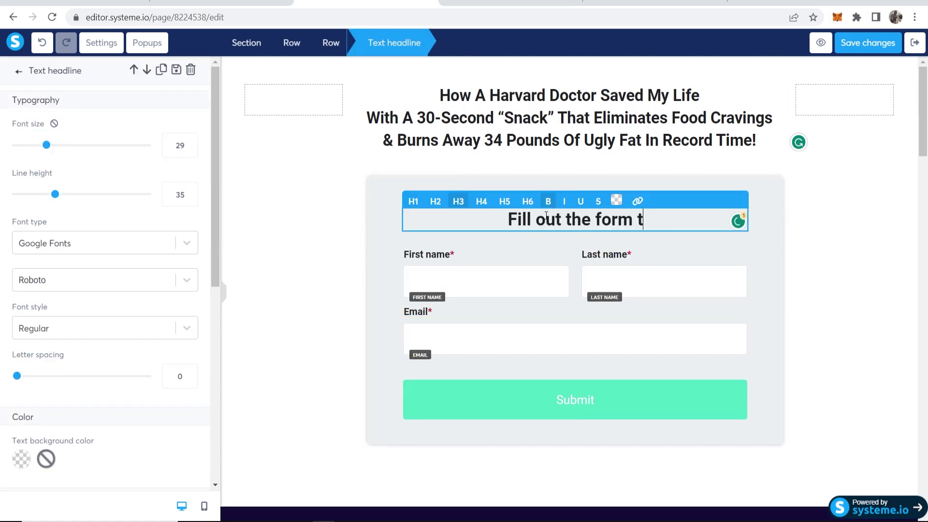
text(o find out how.)
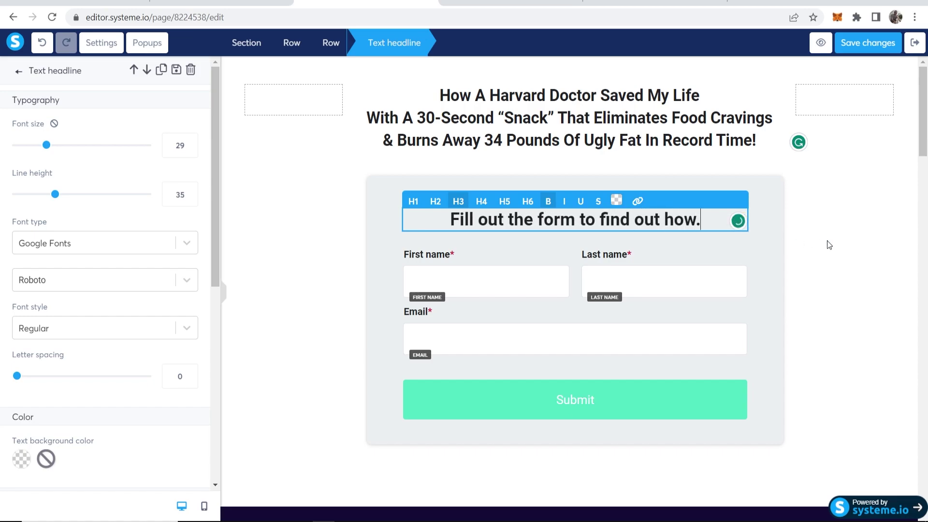
click(822, 245)
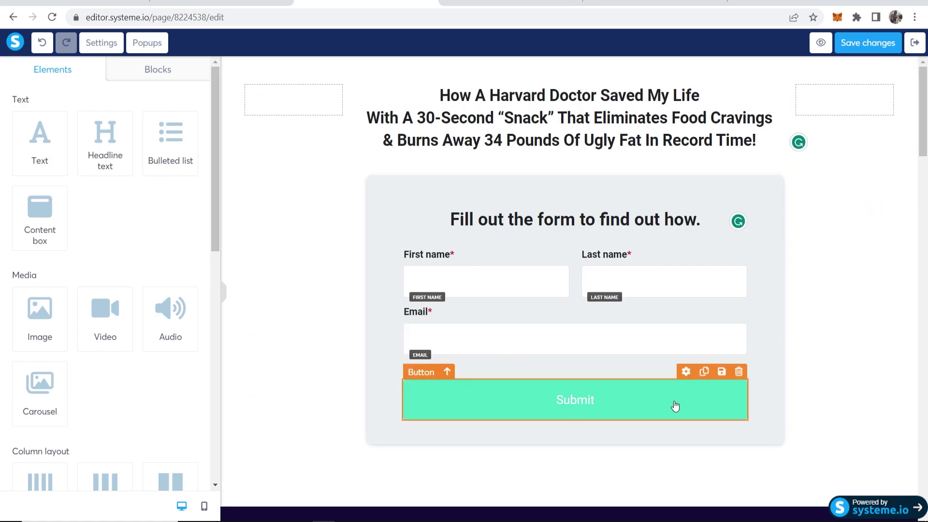
Step: Delete the testimonial, 'Still not sure' and 'Are you ready' sections below the opt-in form
scroll(681, 404, down, 6)
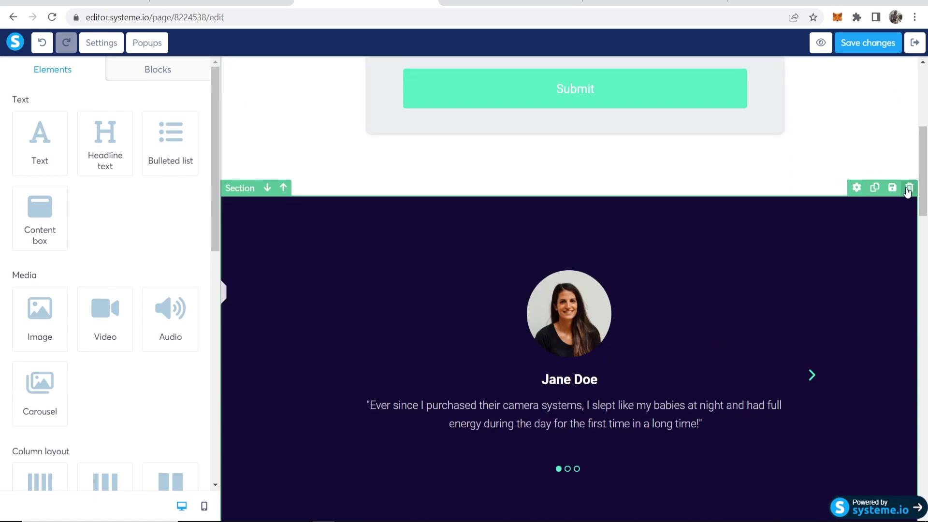
click(908, 187)
click(524, 87)
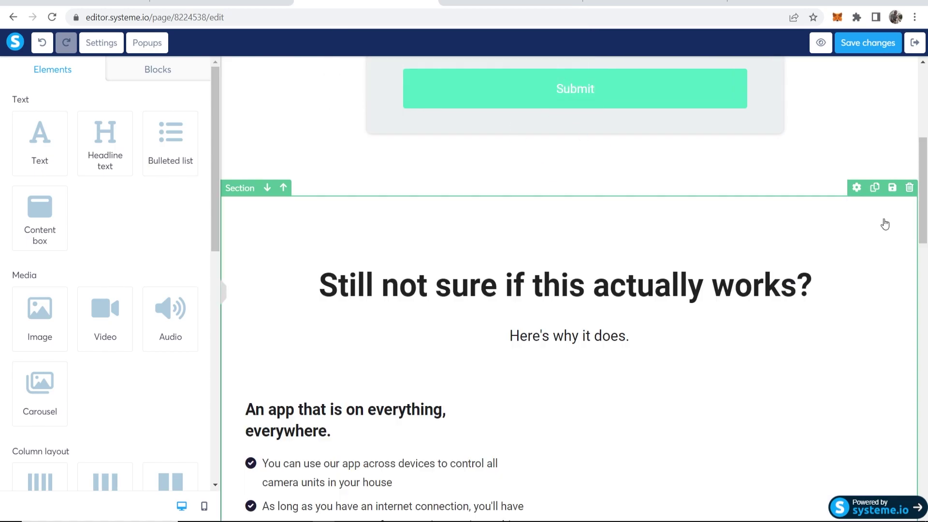
click(908, 187)
click(521, 86)
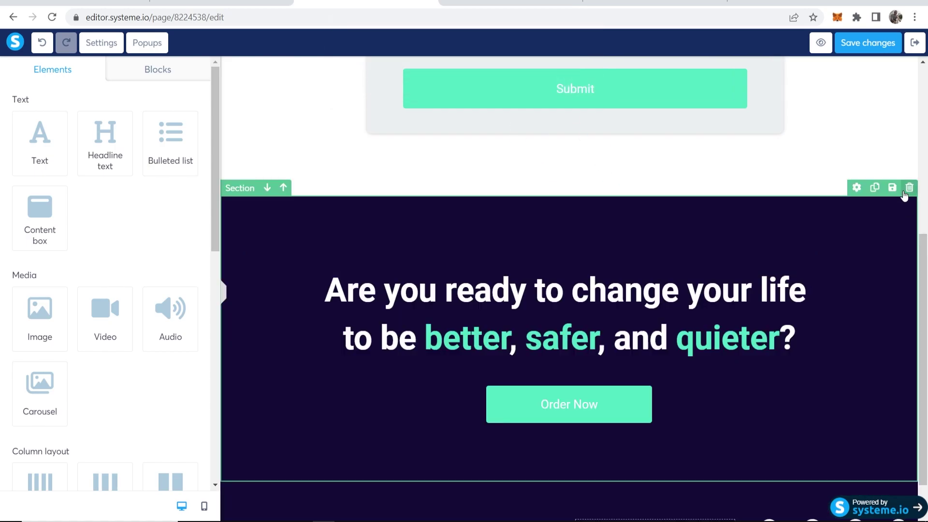
click(909, 188)
click(517, 86)
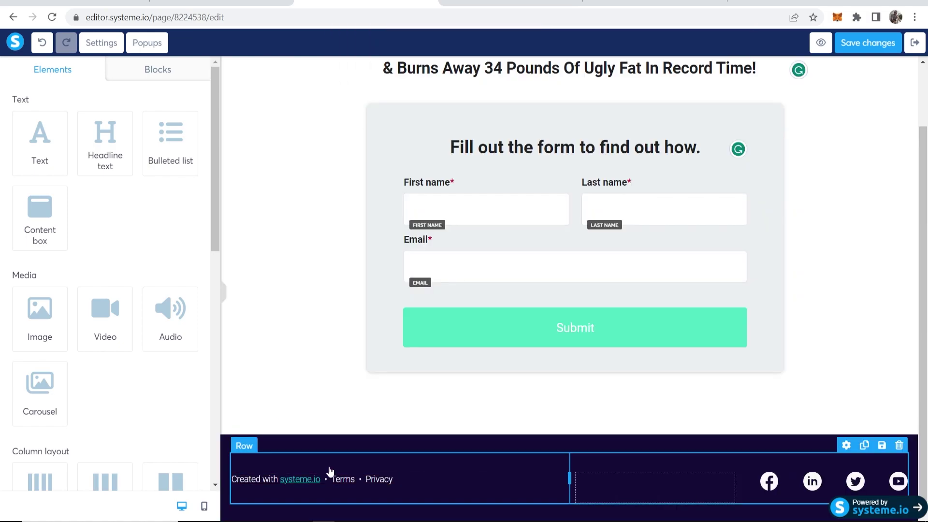
Step: Save the trimmed squeeze page and view it in preview
scroll(878, 168, up, 2)
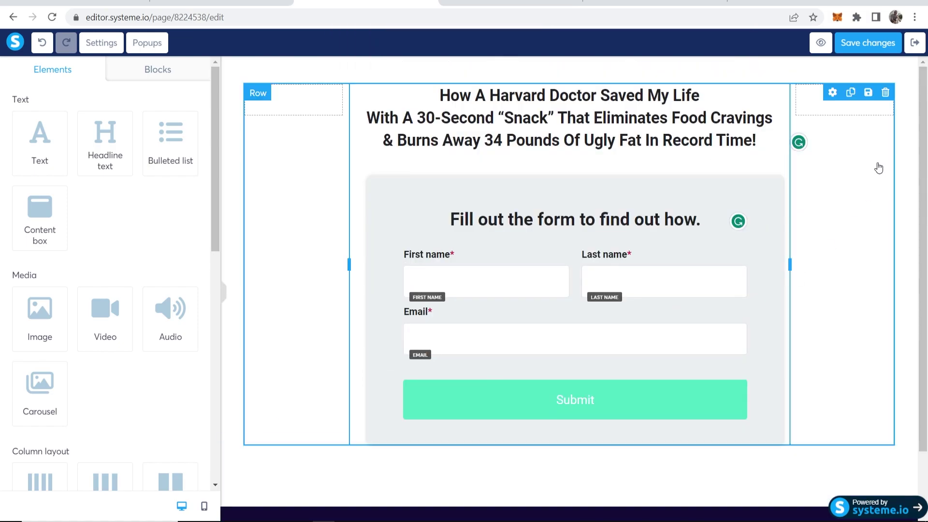
click(857, 48)
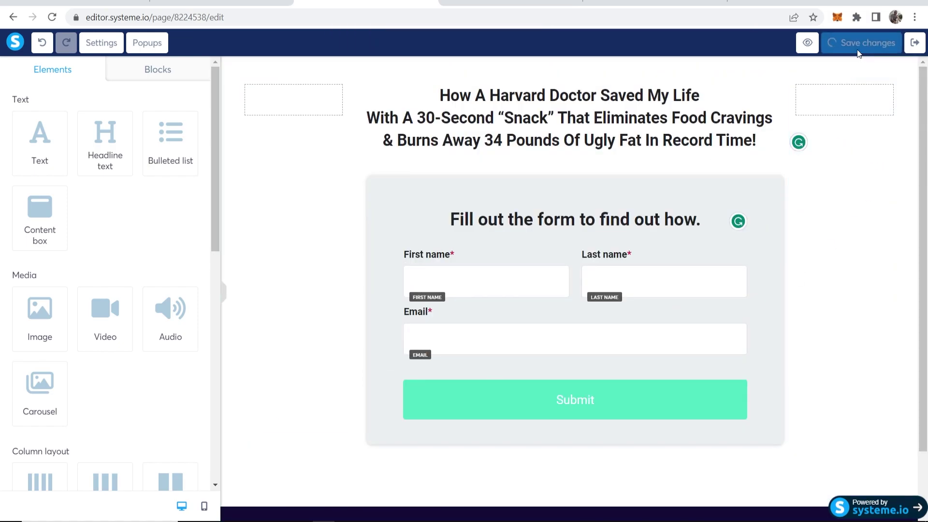
click(816, 44)
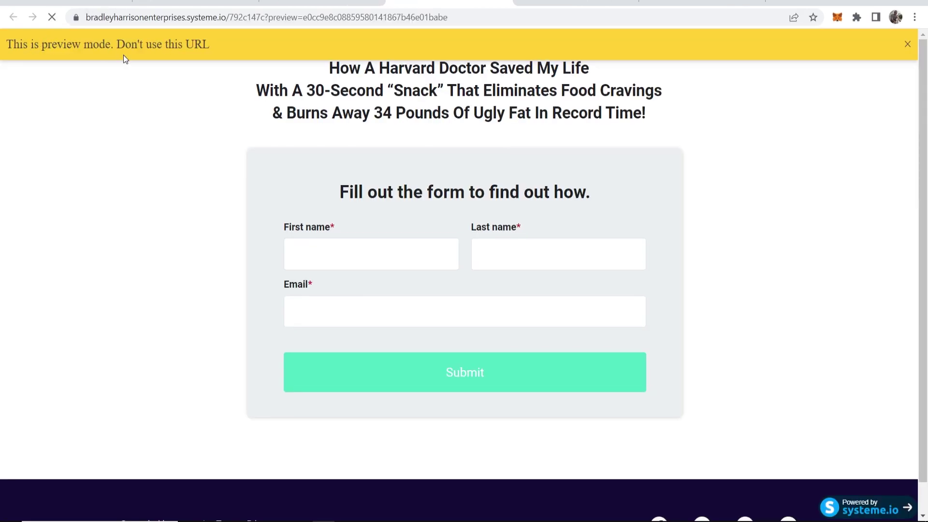
click(906, 44)
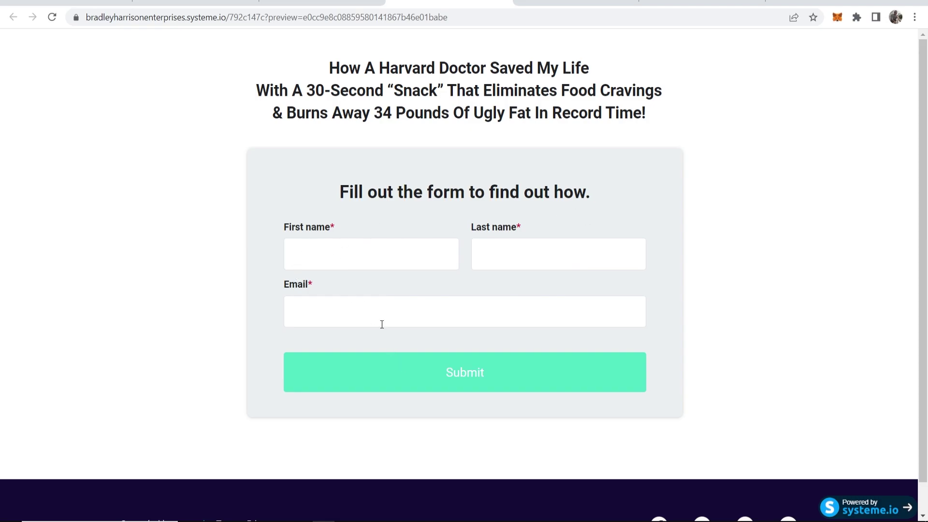
Step: Set the Find out how button's post-sign-up redirect to 'To a custom URL'
click(502, 9)
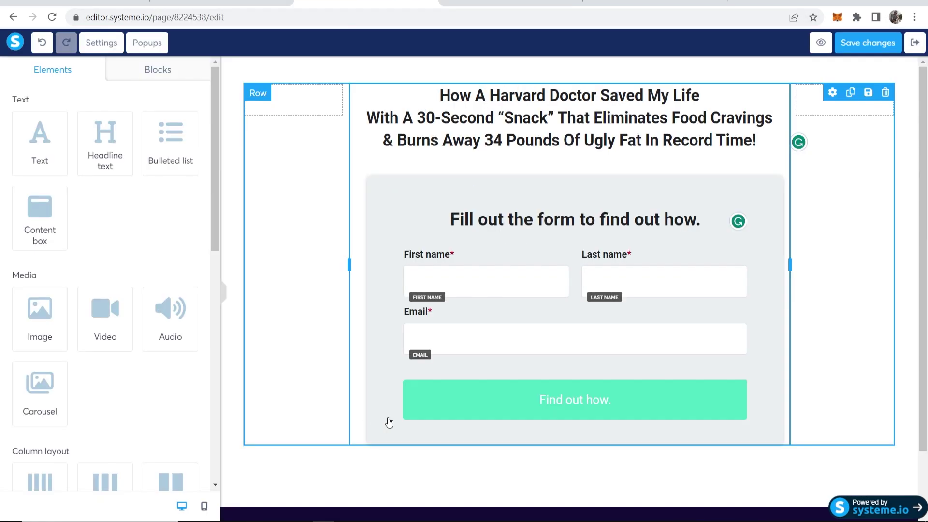
click(533, 405)
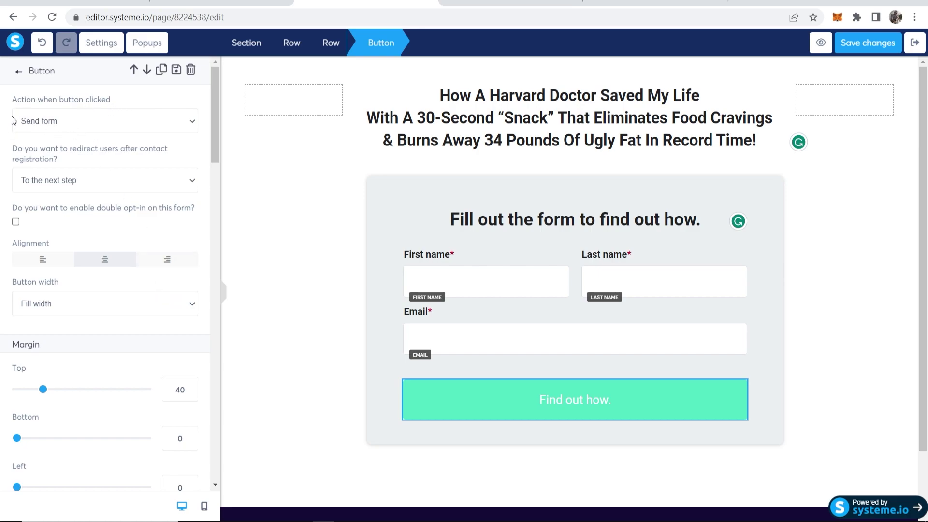
click(106, 181)
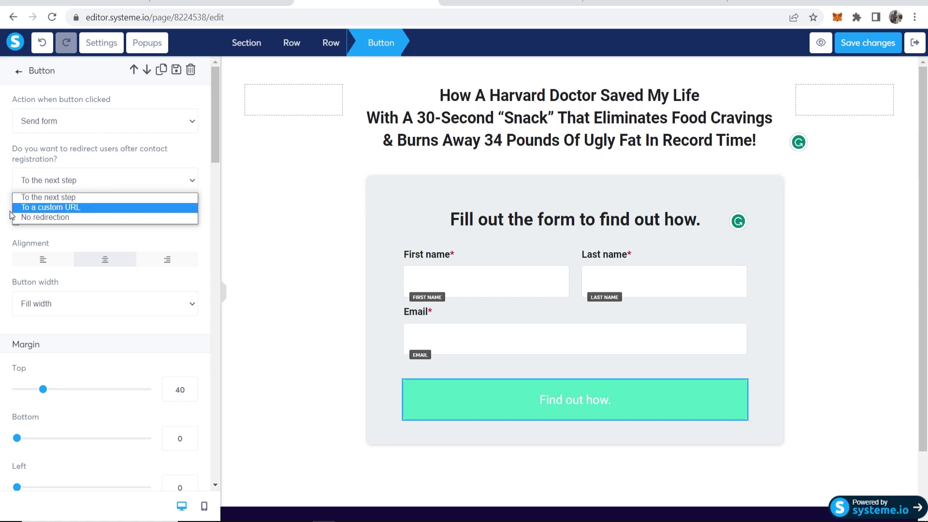
click(26, 208)
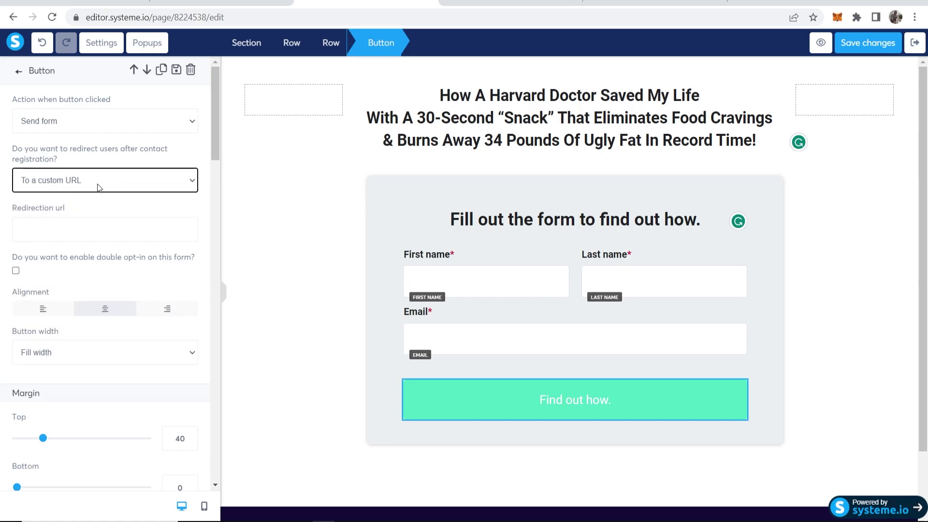
Step: Copy the HB5 Digistore24 promolink, paste it as the redirection URL, and save
key(ctrl+Tab)
click(758, 314)
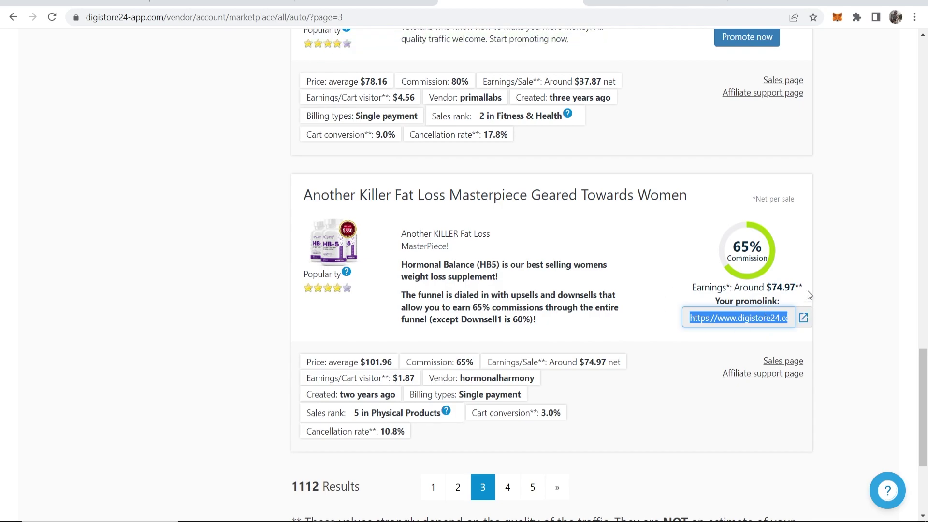
drag(767, 289, 795, 288)
click(793, 278)
click(386, 4)
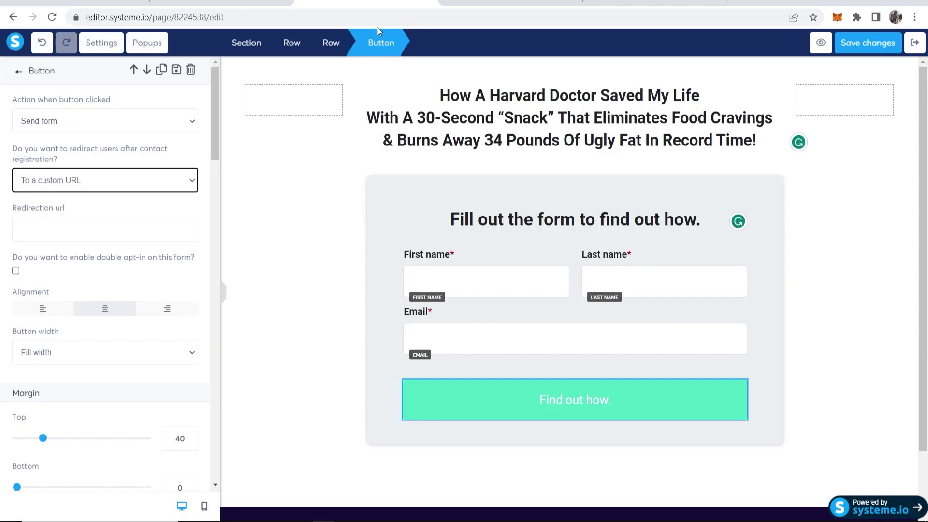
key(ctrl+v)
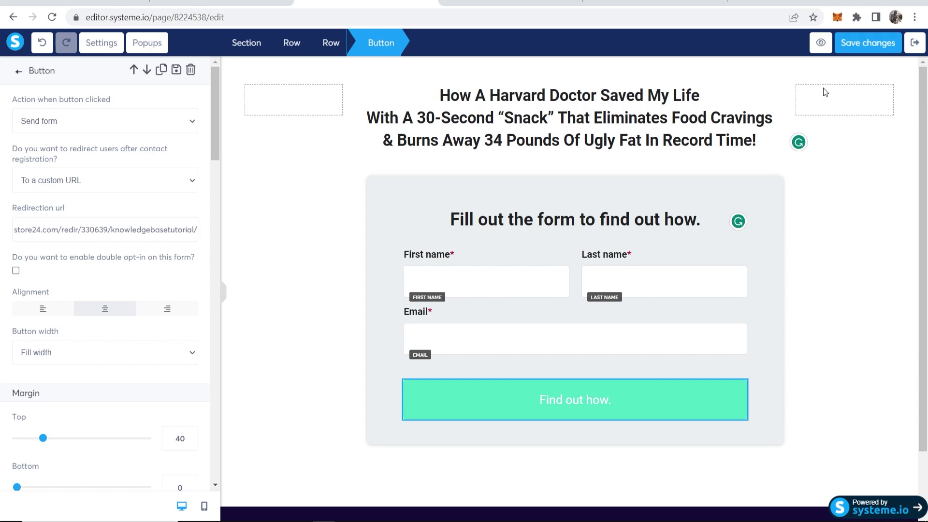
click(864, 46)
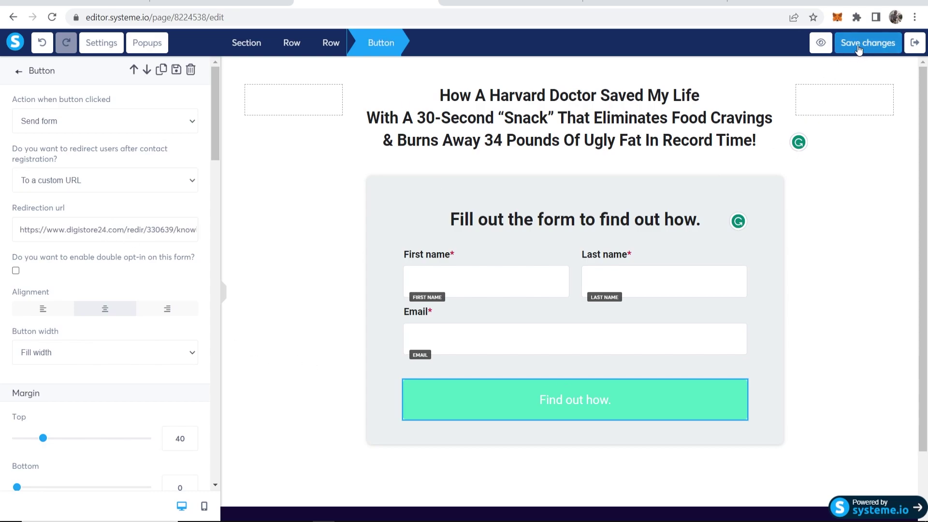
Step: Delete the Thank You step from the Digistore24 funnel
click(913, 45)
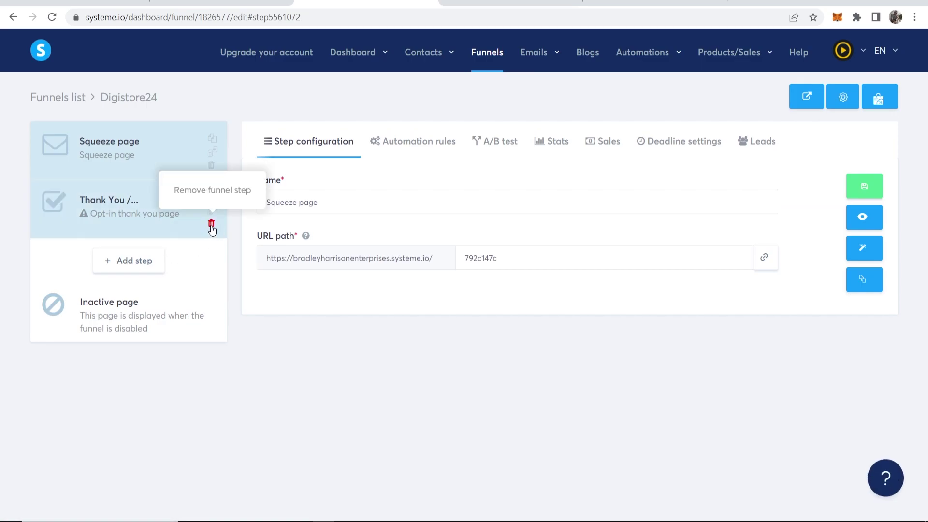
click(211, 228)
click(450, 317)
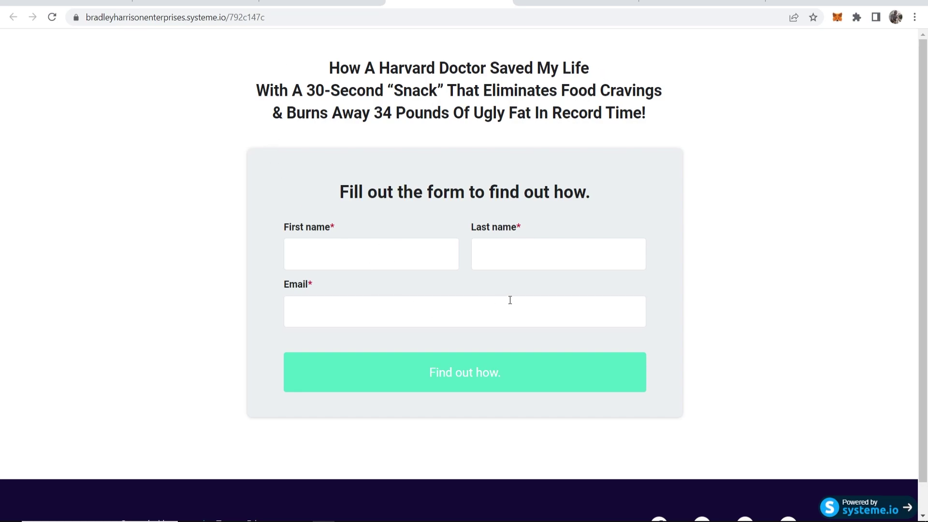
Step: Test the live opt-in form by submitting saved name and email details
click(438, 269)
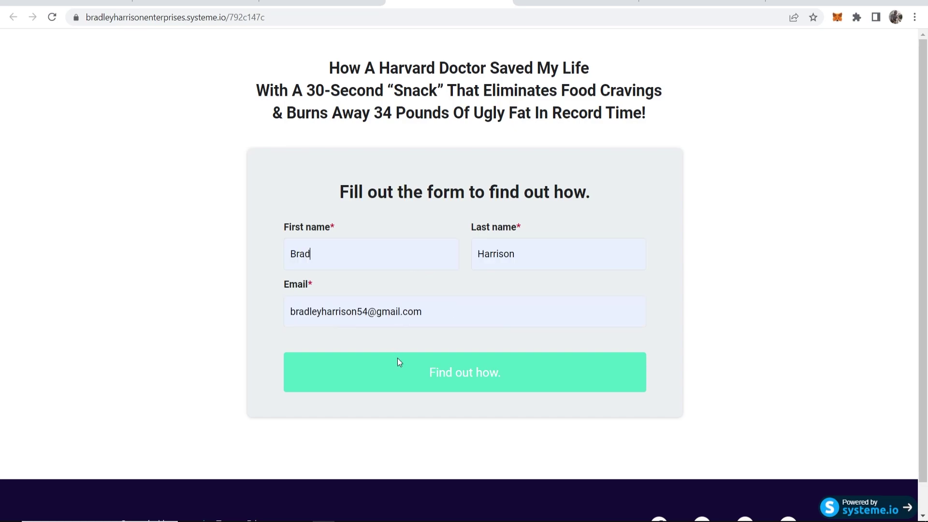
click(446, 379)
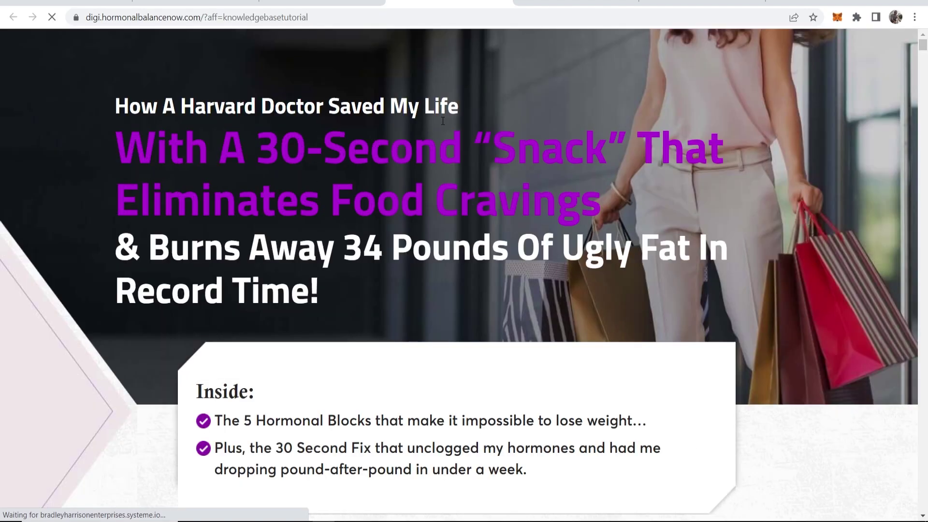
scroll(290, 158, down, 14)
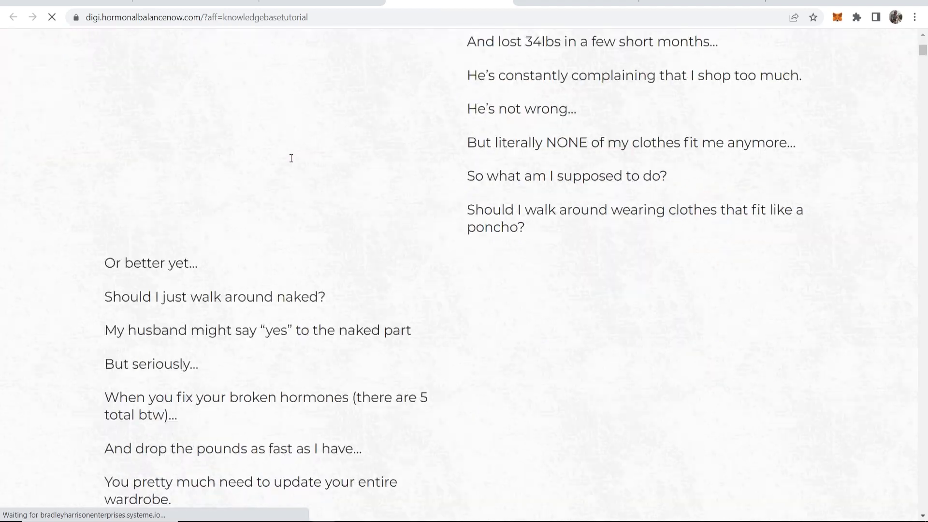
scroll(290, 158, up, 14)
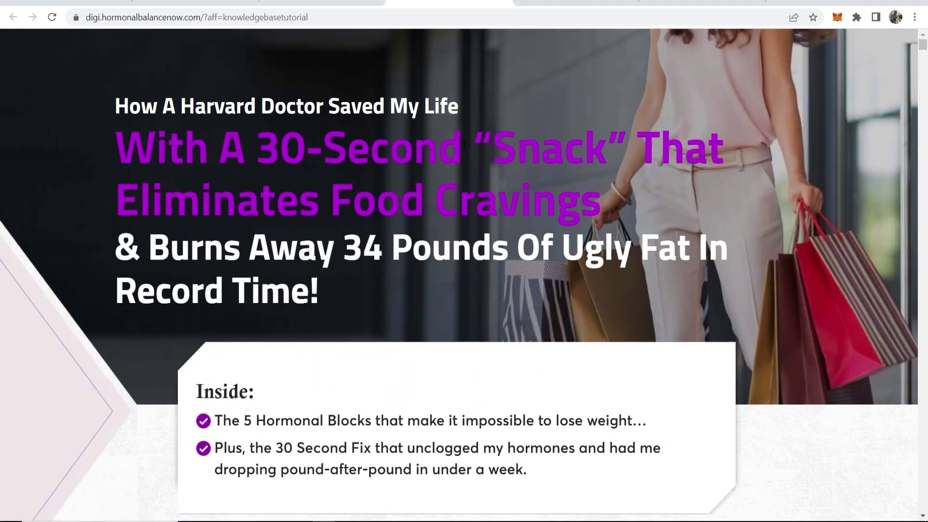
Step: Check the HB5 offer's $74.97 earnings per sale in Digistore24, then return to the funnel
click(584, 7)
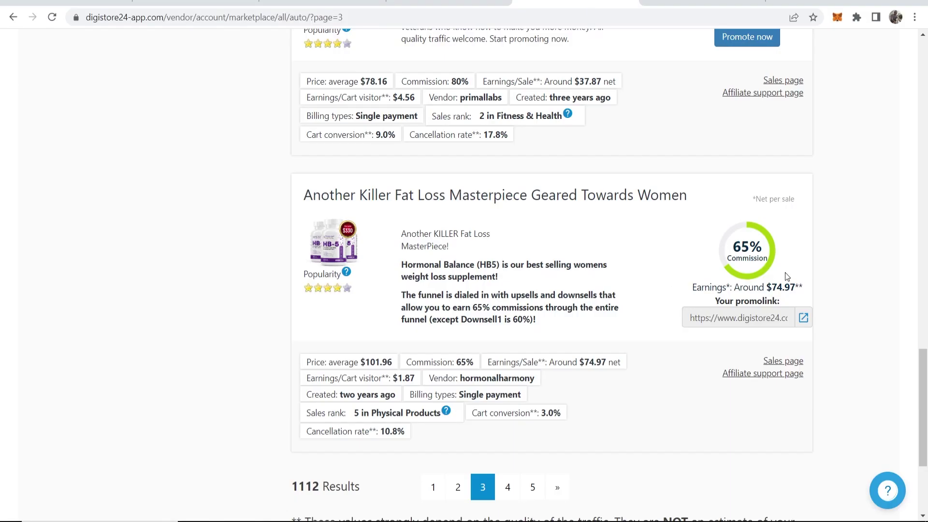
double_click(775, 287)
click(813, 272)
click(267, 4)
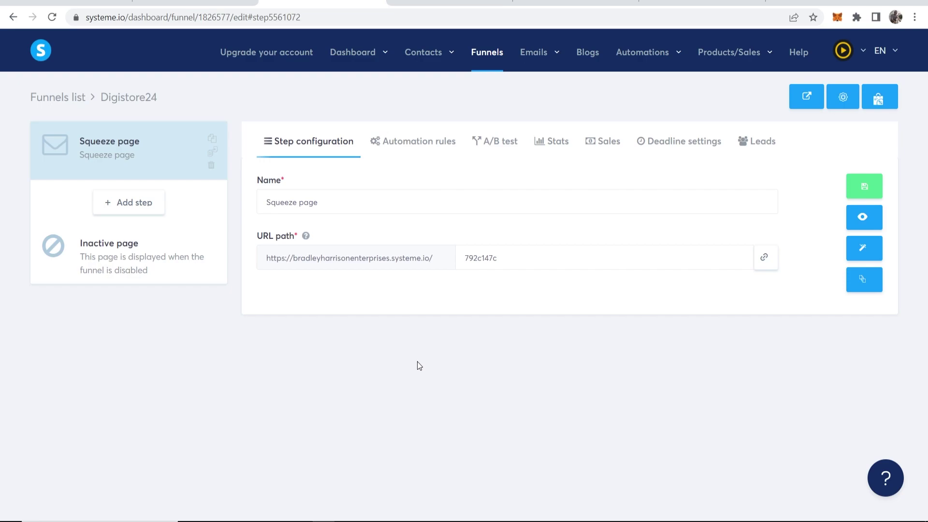
Step: Under Emails > Campaigns, create a campaign named 'Digistore', save it, and open it
mouse_move(536, 65)
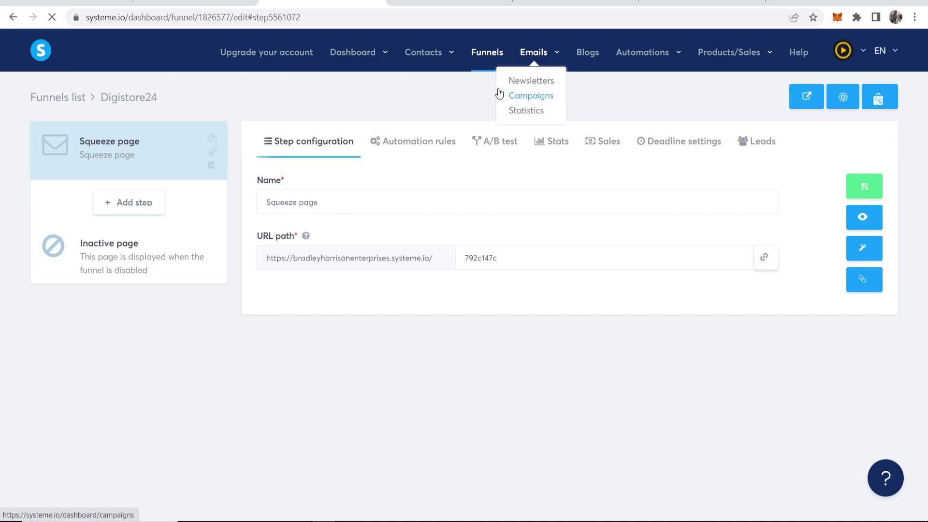
click(524, 96)
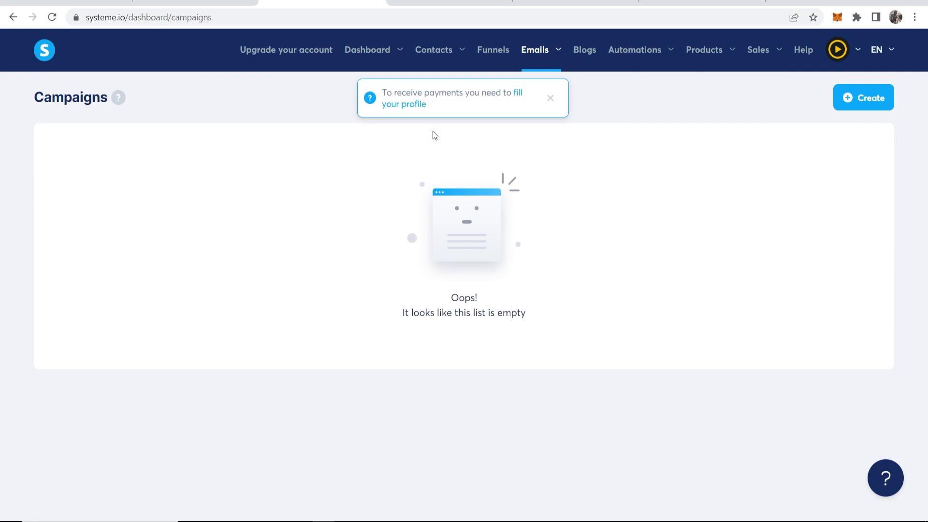
click(549, 99)
click(882, 98)
click(394, 226)
text(Digi)
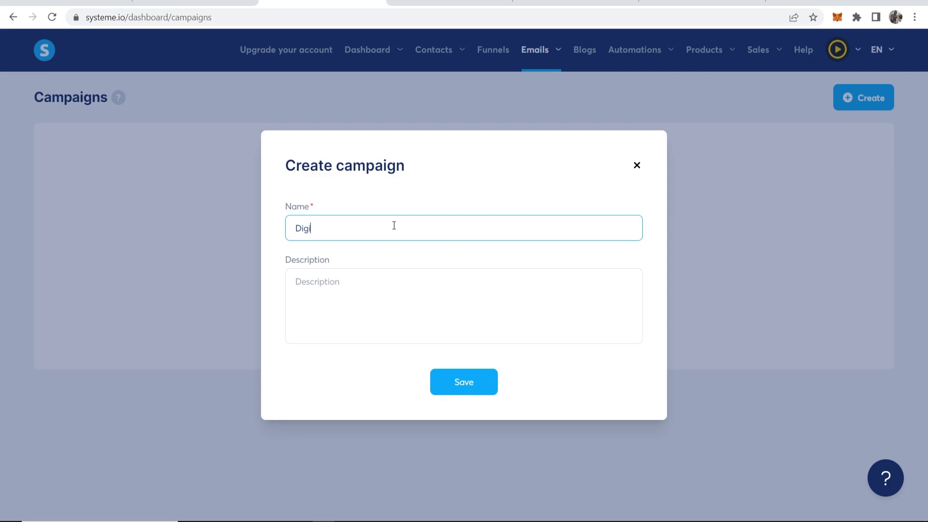
text(store24)
click(463, 378)
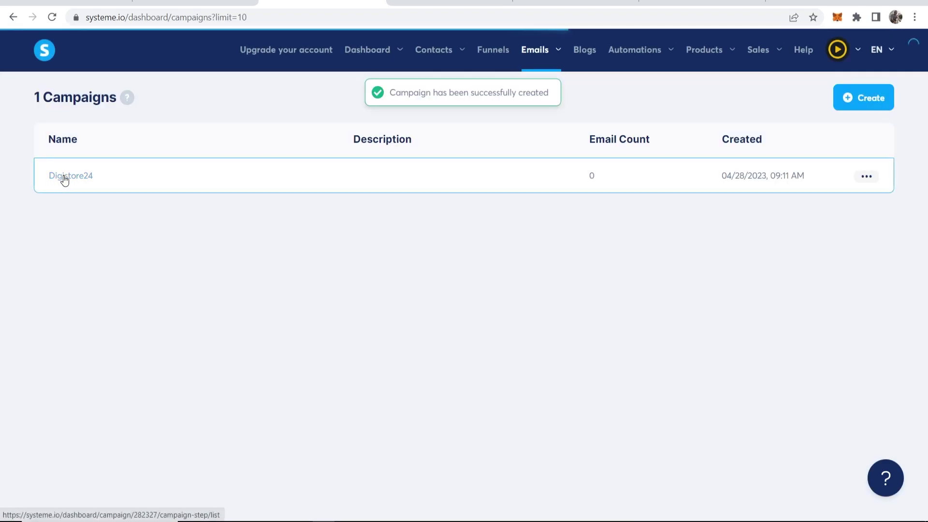
click(66, 178)
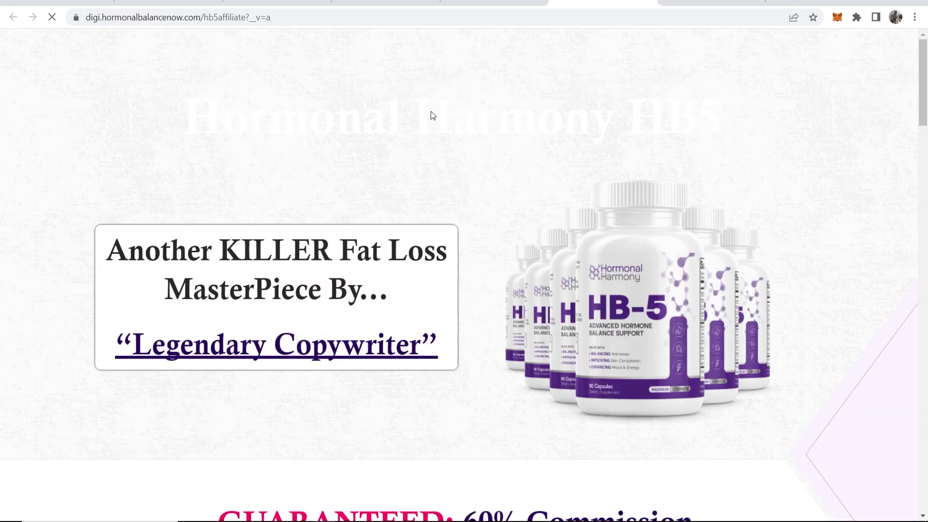
Step: Open the 'HB5 - Top converting swipes Digistore' Google Doc from the affiliate page's swipes section
scroll(430, 116, down, 10)
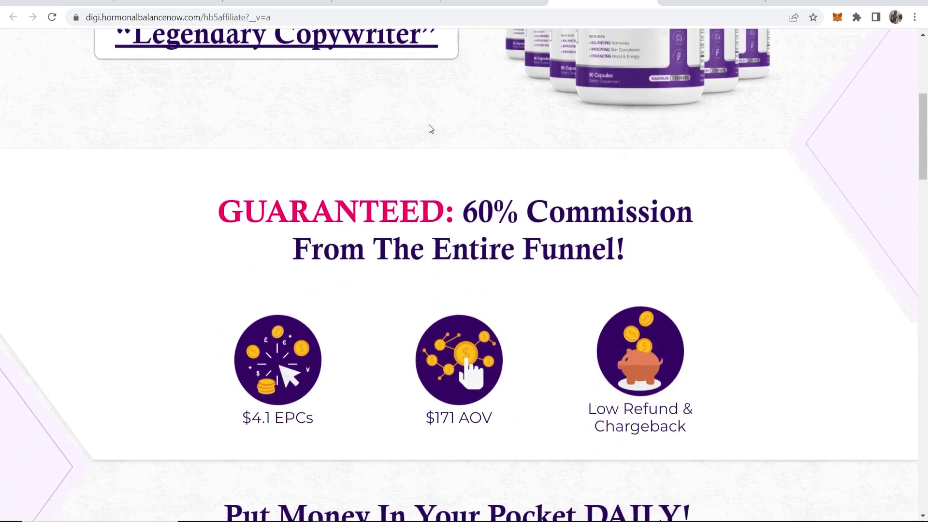
scroll(431, 129, down, 10)
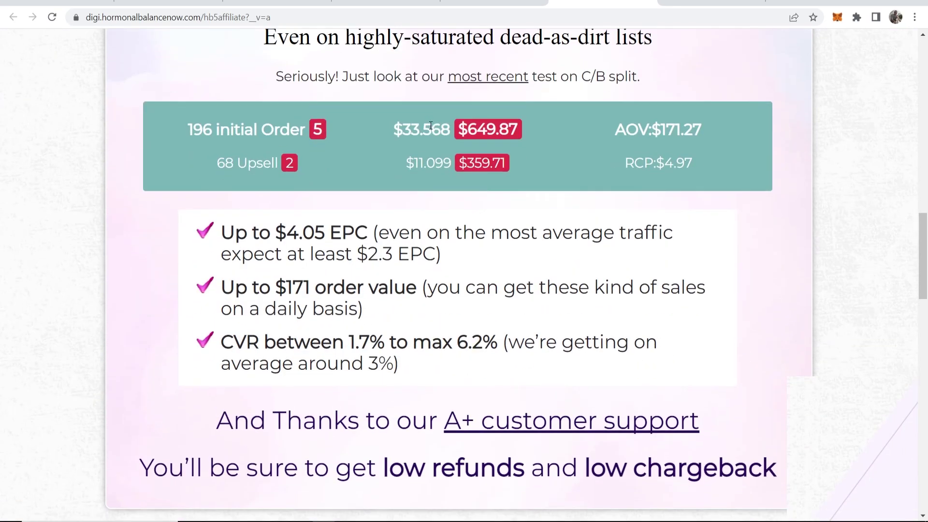
scroll(430, 125, down, 10)
drag(237, 169, 685, 177)
click(683, 177)
click(439, 264)
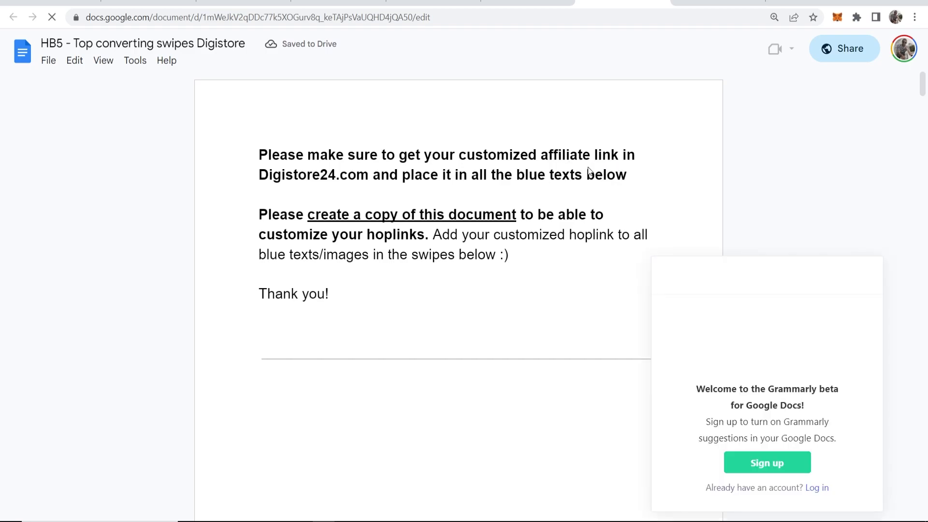
Step: Copy the SL1 subject line from Email 1 of the HB5 swipes
scroll(621, 261, down, 10)
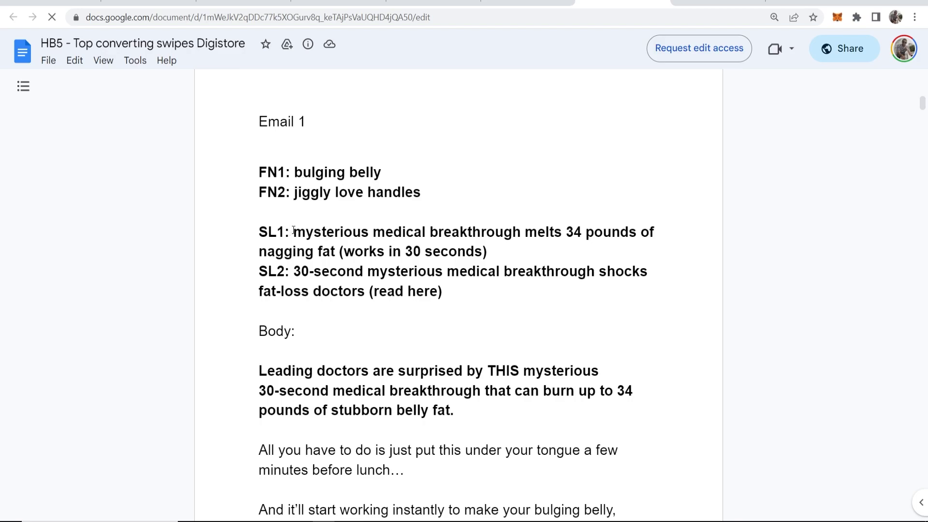
drag(295, 230, 516, 257)
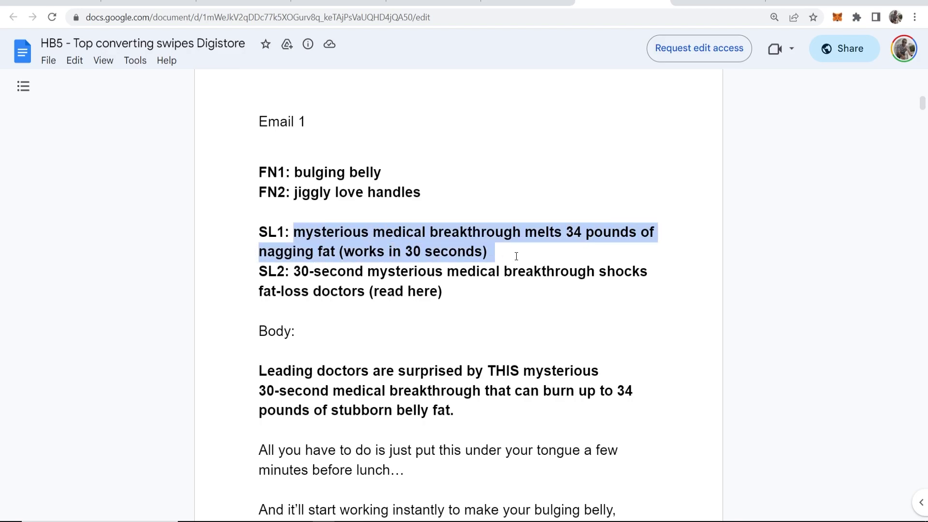
right_click(483, 237)
click(493, 239)
click(270, 2)
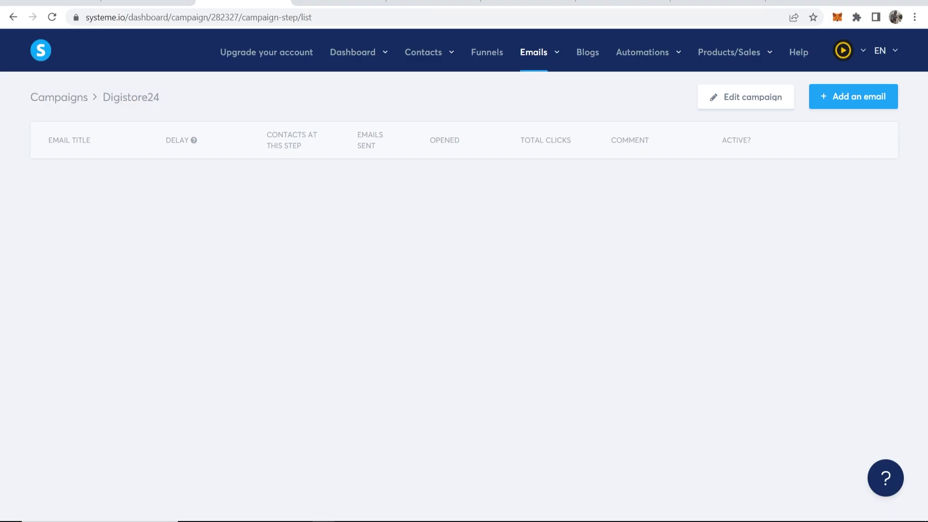
Step: Add an email using the saved sender name, the pasted SL1 subject, and the Classic editor
click(864, 103)
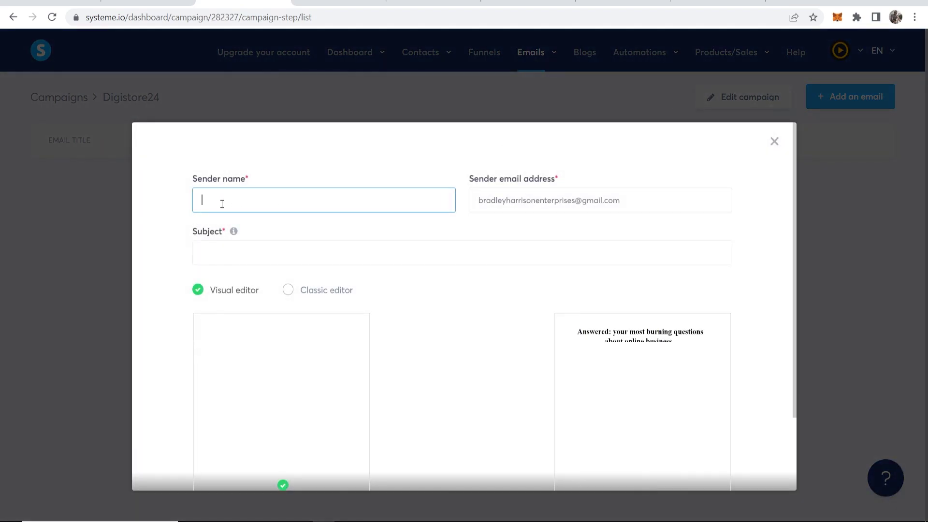
click(221, 204)
click(270, 229)
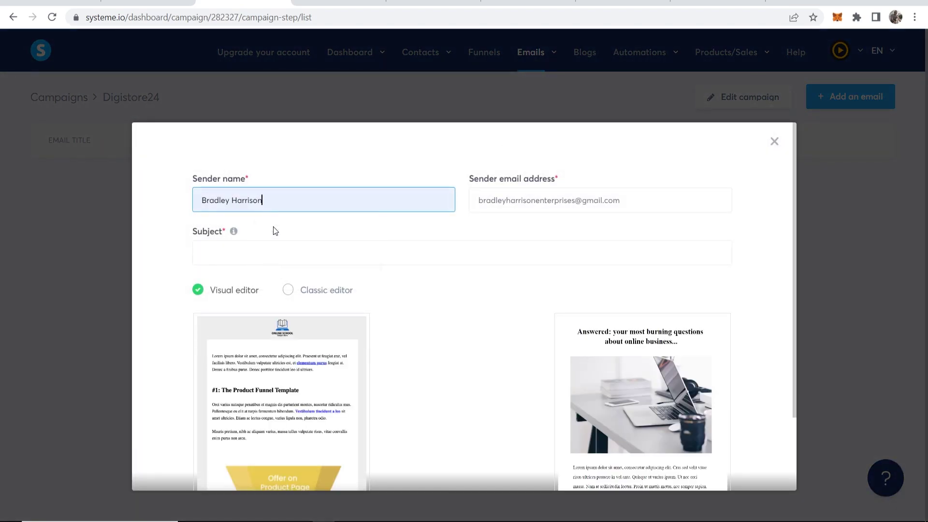
click(249, 258)
key(ctrl+v)
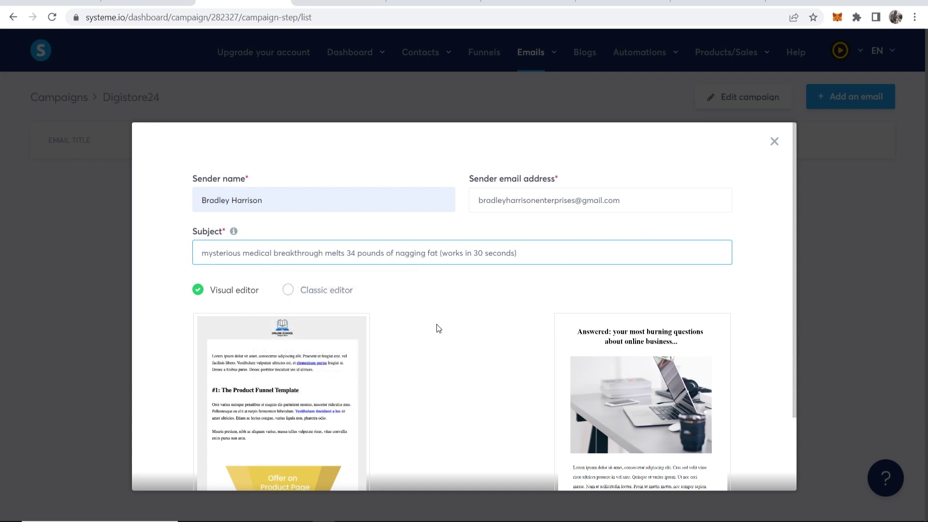
click(290, 292)
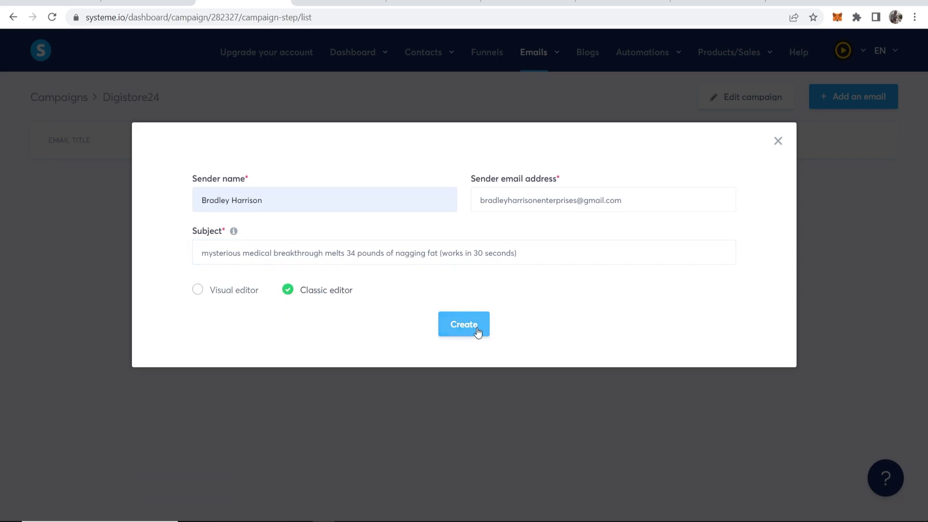
click(472, 331)
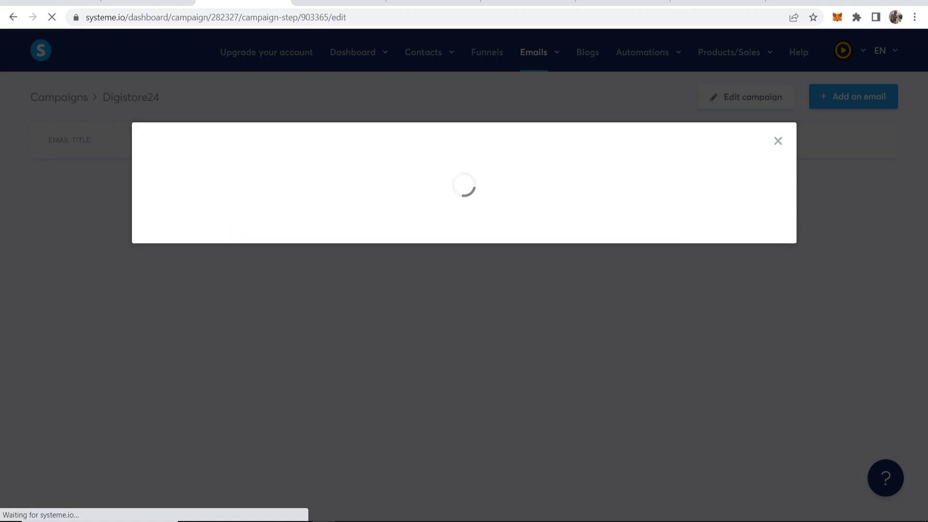
Step: Paste the Email 1 swipe copy into the body and select the link text on the => line
key(ctrl+7)
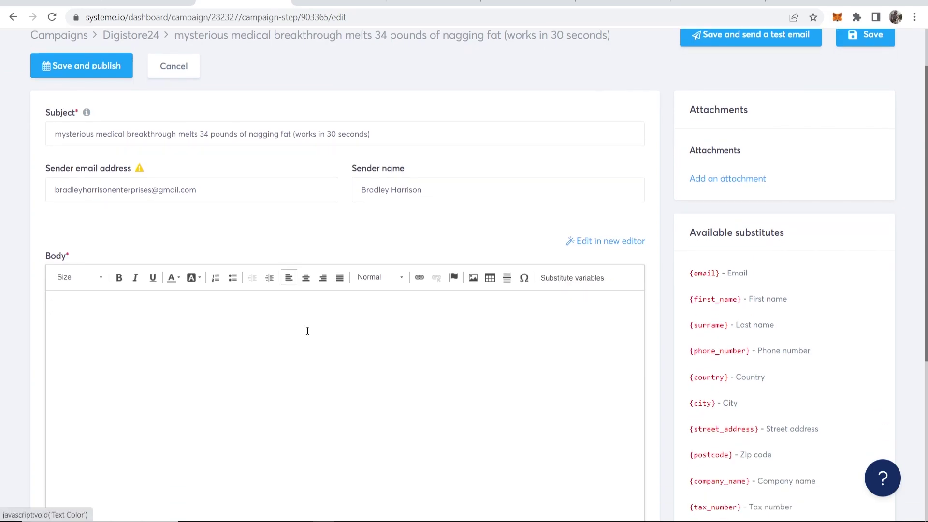
right_click(308, 332)
key(Escape)
key(ctrl+v)
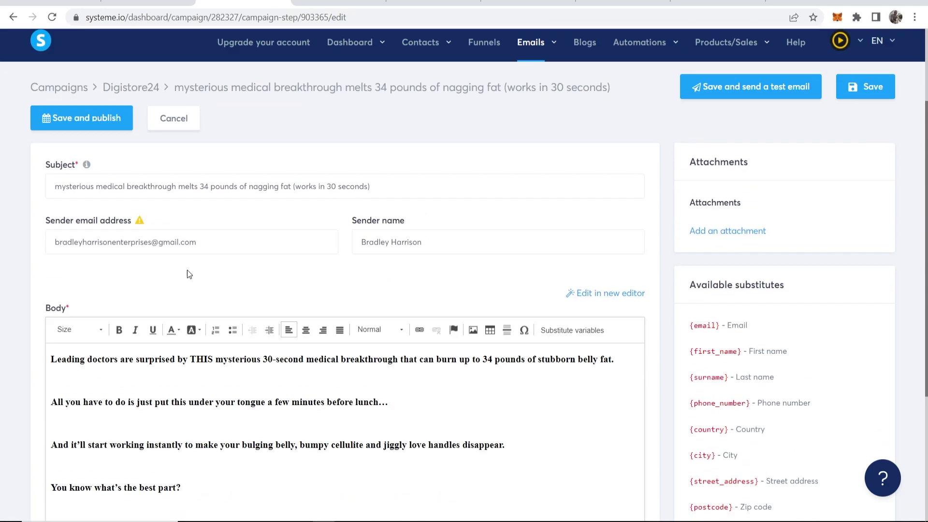
scroll(279, 306, down, 4)
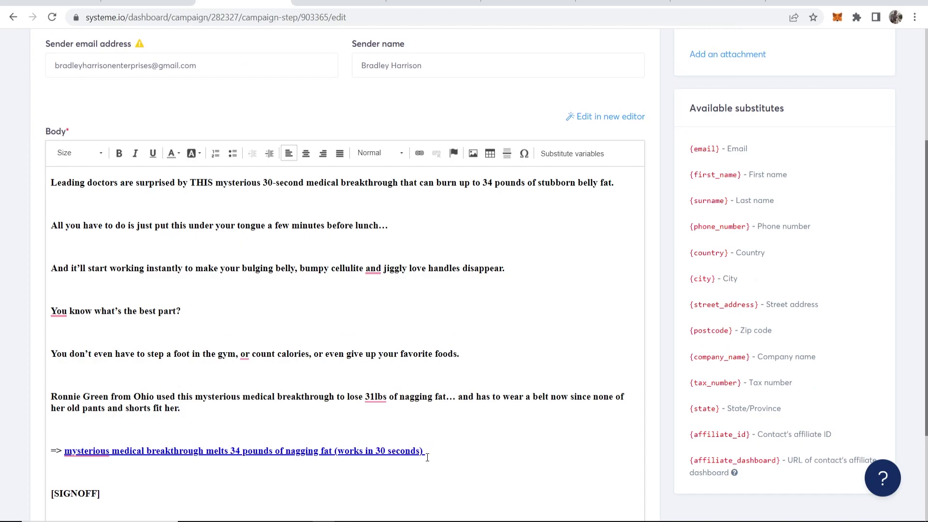
drag(425, 457, 65, 454)
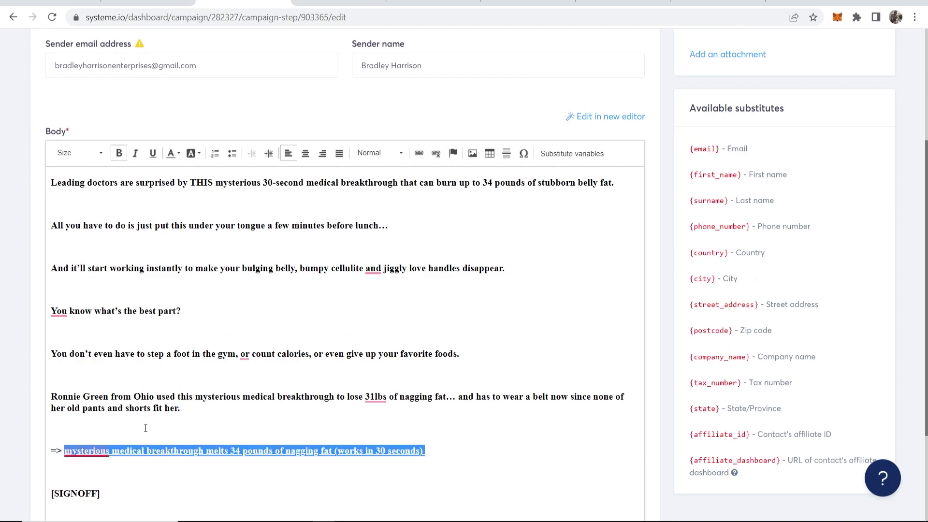
Step: Replace the => line's link with the copied HB5 Digistore24 promolink
click(436, 155)
click(419, 153)
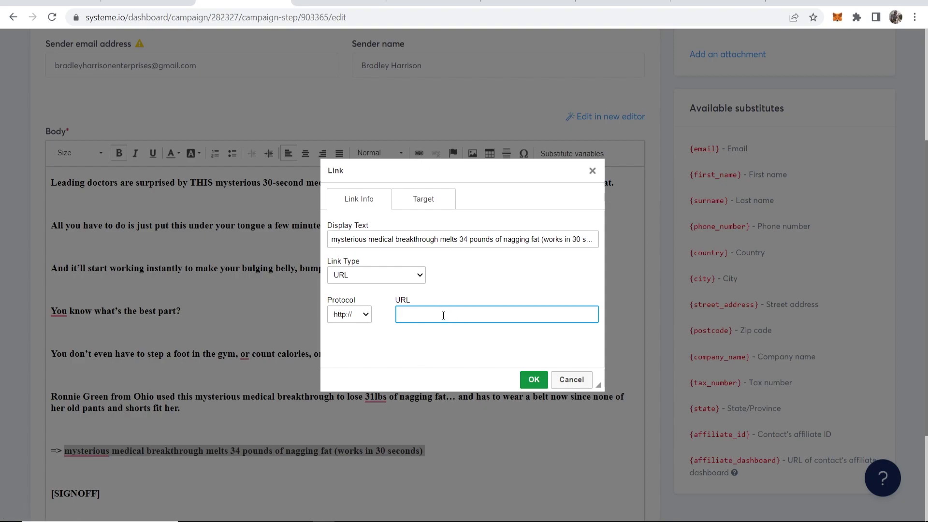
click(418, 2)
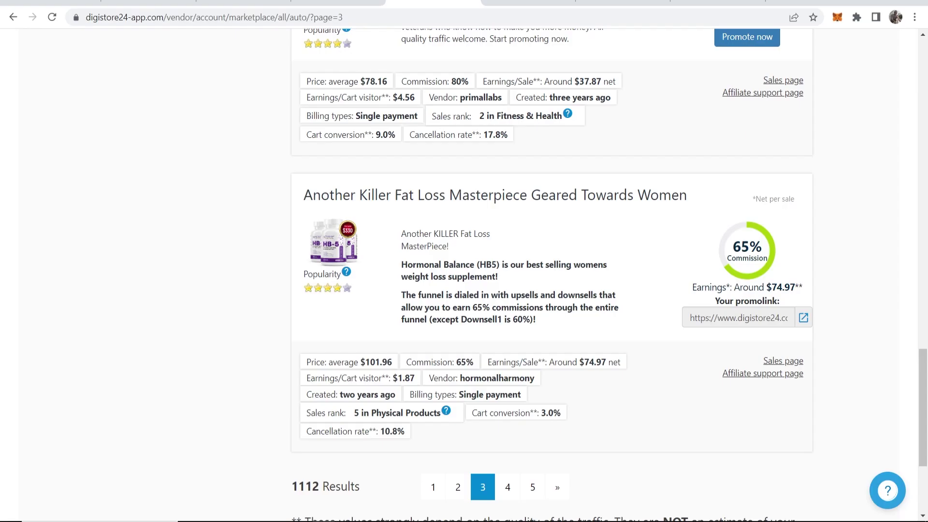
click(755, 321)
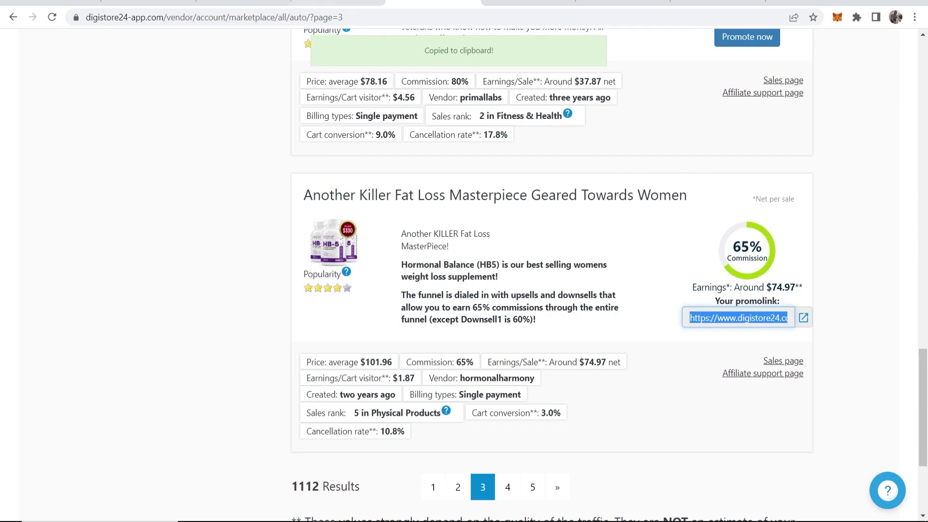
click(242, 2)
key(ctrl+v)
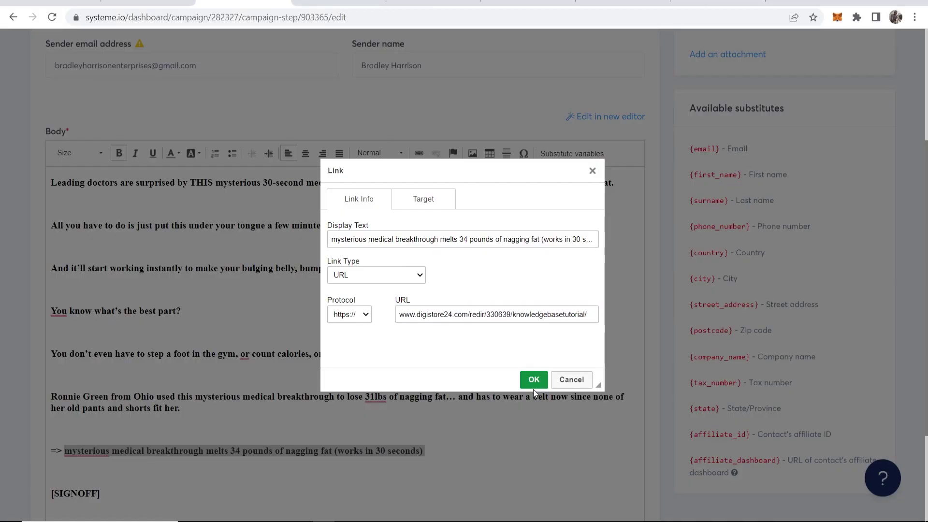
click(533, 380)
Step: Replace the [SIGNOFF] placeholder with the sender's name as the sign-off
scroll(117, 359, down, 3)
drag(117, 360, 54, 354)
key(BackSpace)
key(BackSpace)
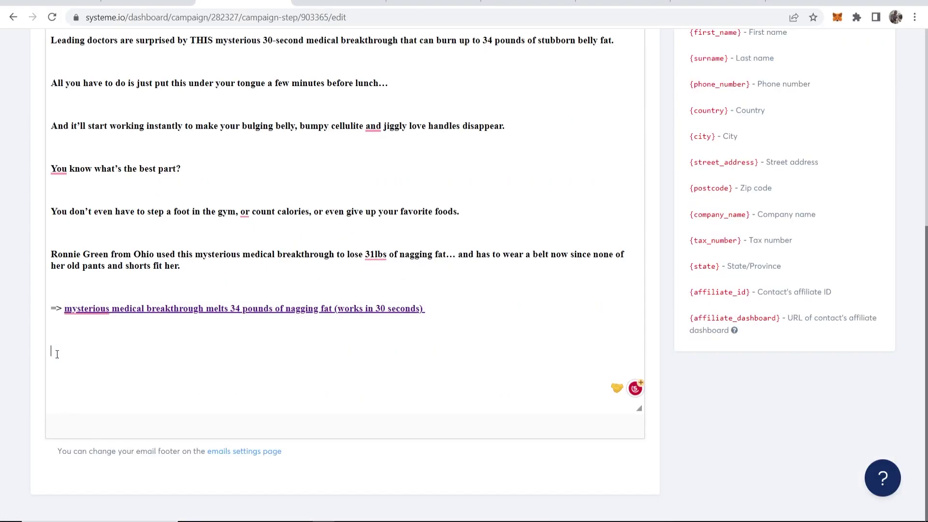
text(- Bradley)
scroll(346, 315, up, 7)
scroll(346, 316, down, 1)
scroll(346, 316, up, 1)
Step: Publish the campaign email with its delay unit set to Days and a delay of 1
click(65, 134)
click(469, 217)
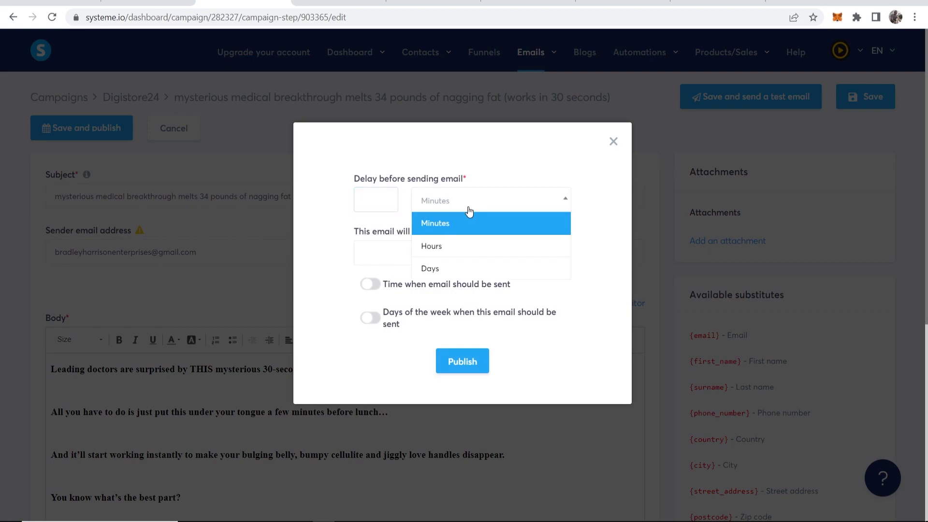
click(438, 267)
click(371, 200)
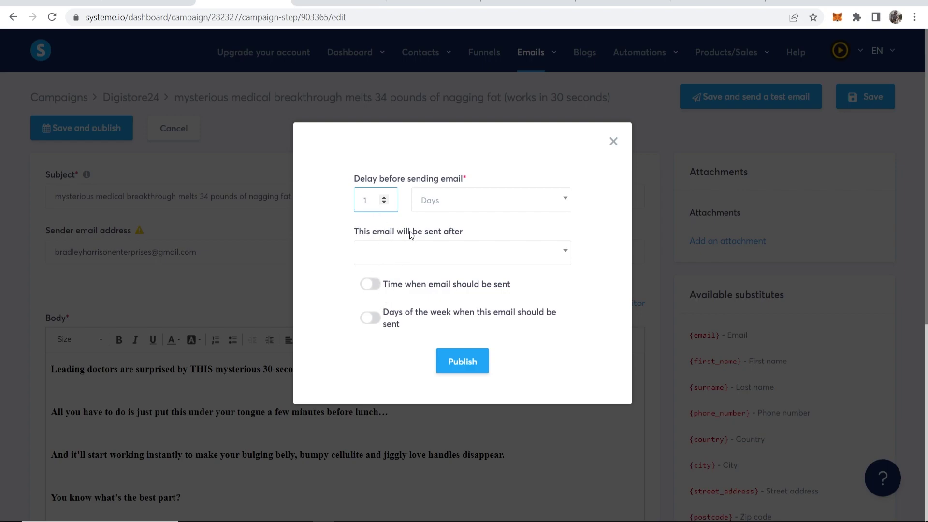
click(477, 366)
click(477, 366)
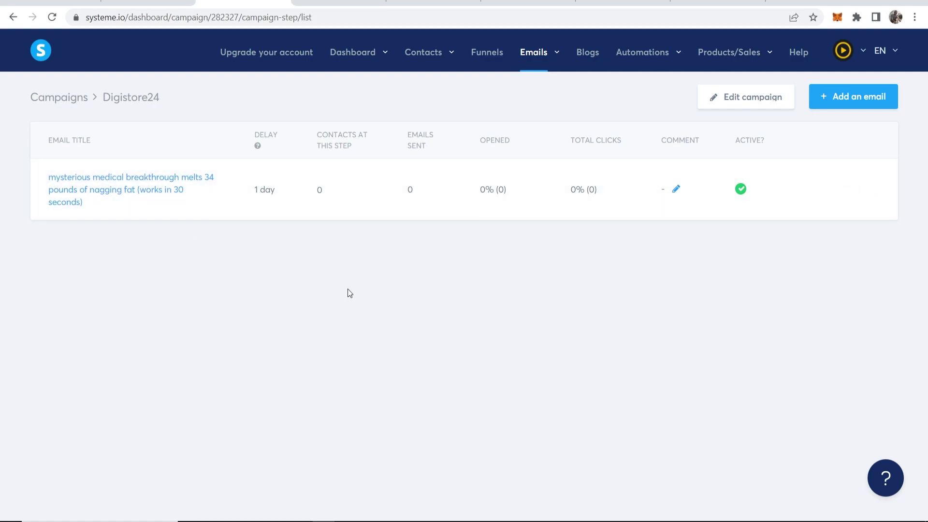
mouse_move(279, 180)
click(433, 3)
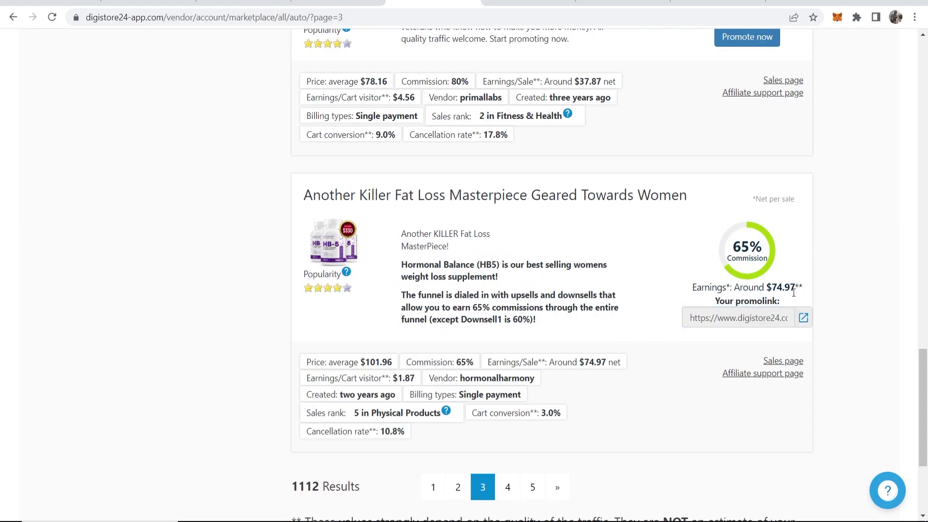
drag(802, 287, 765, 287)
click(732, 245)
key(ctrl+shift+Tab)
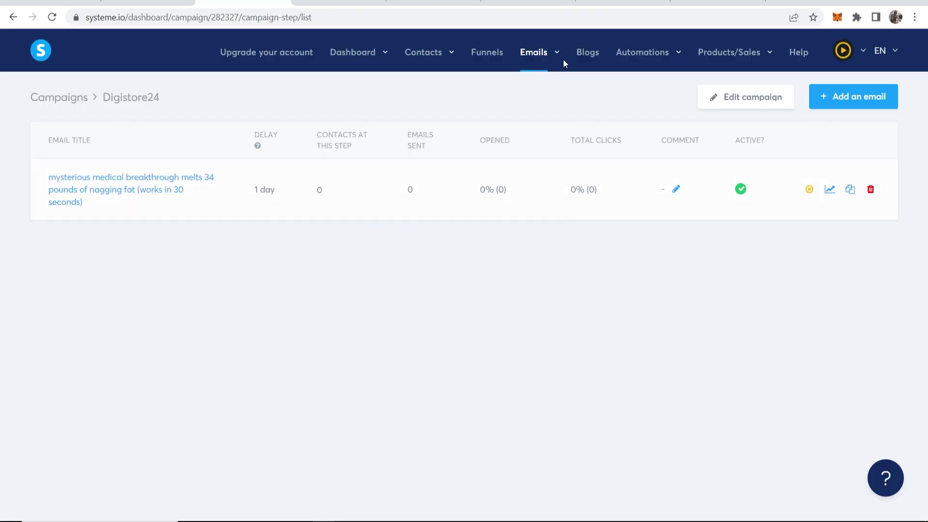
Step: Go to the Digistore24 funnel's squeeze page automation rules
click(487, 56)
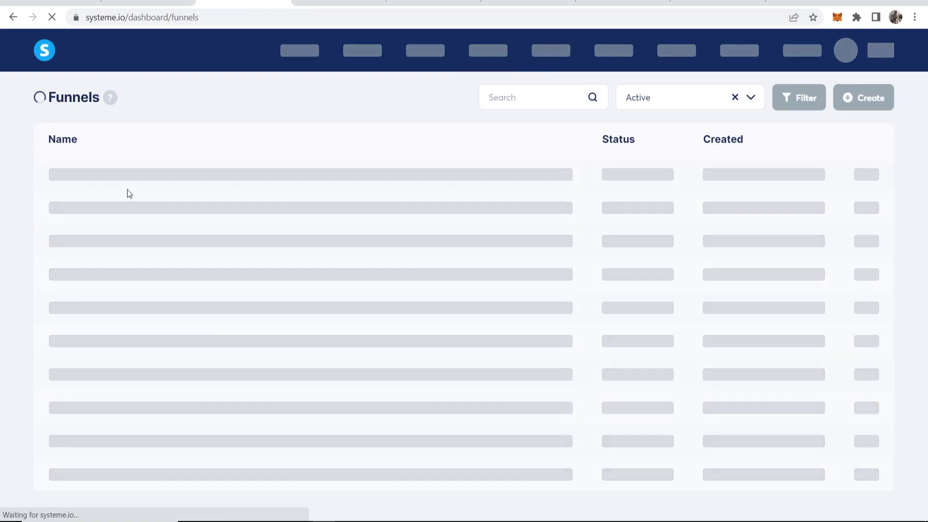
click(67, 176)
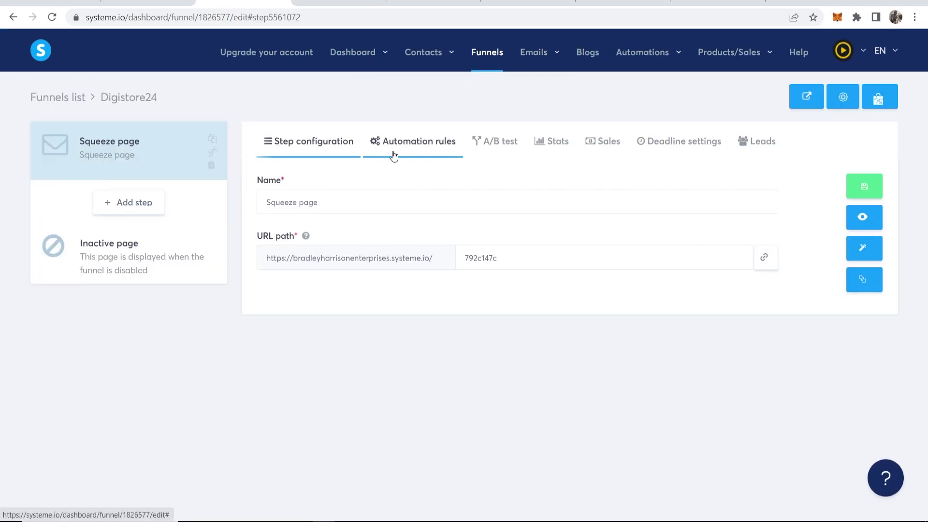
click(390, 154)
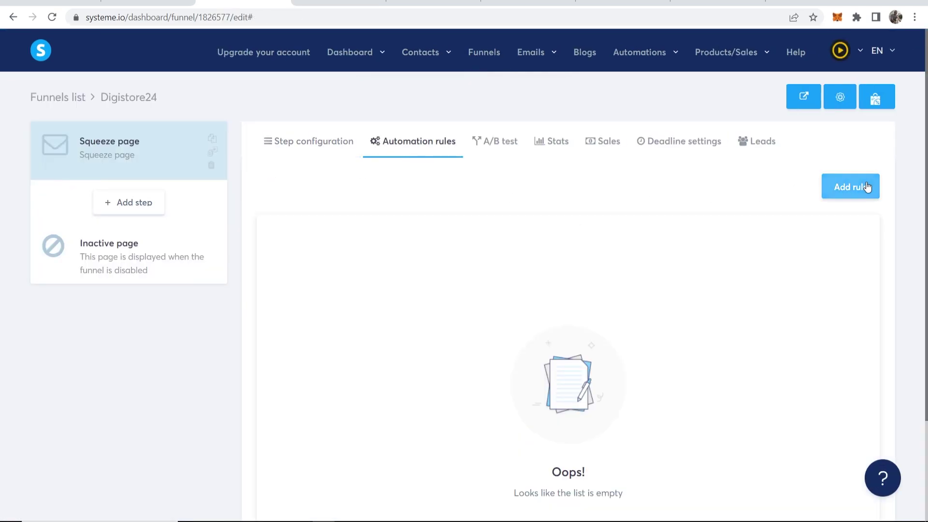
Step: Save a rule: when the funnel step form is subscribed, subscribe the contact to the Digistore24 campaign
click(864, 187)
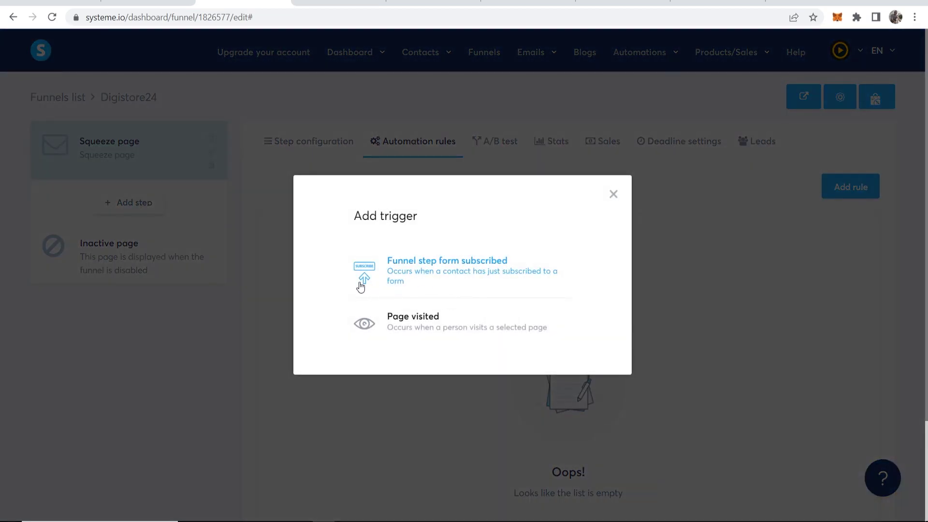
click(381, 275)
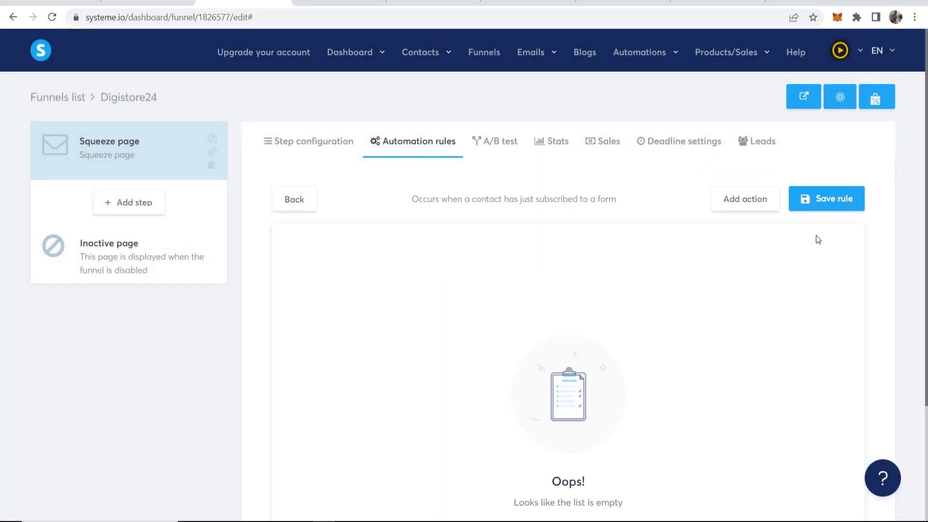
click(757, 203)
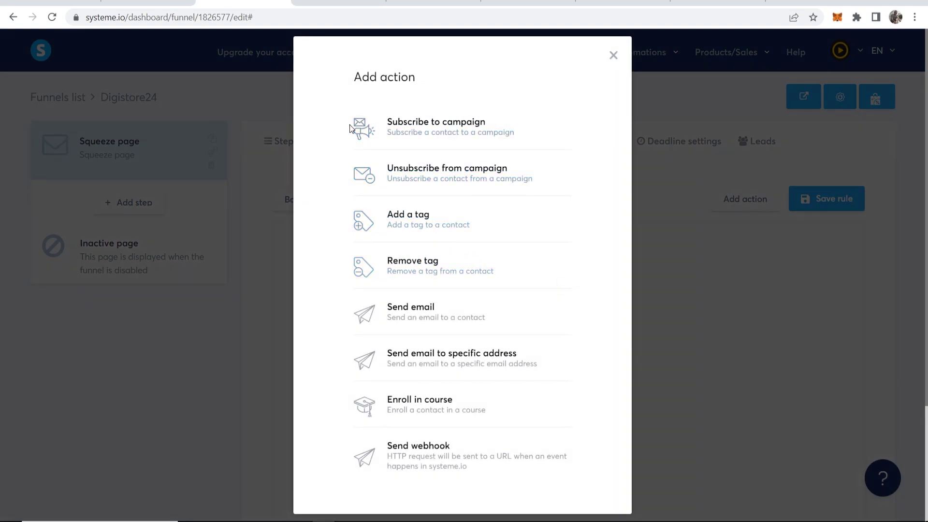
click(387, 129)
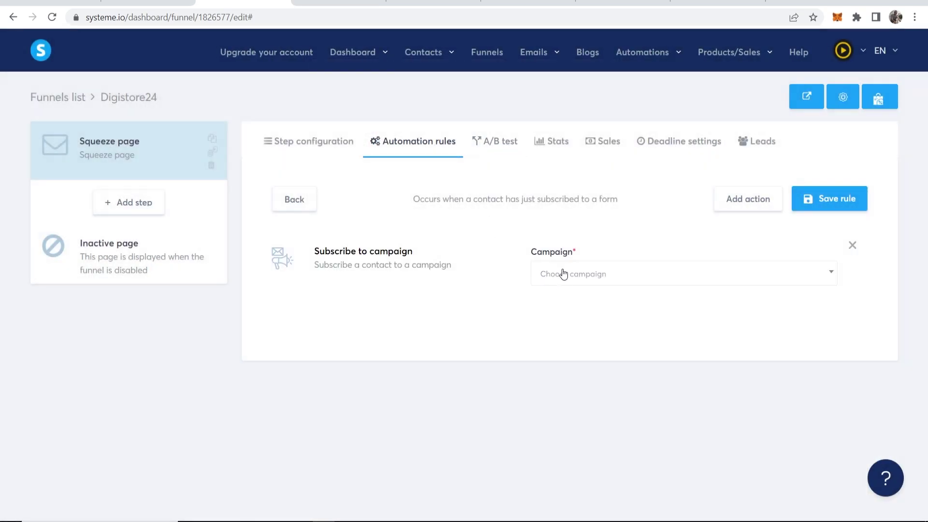
click(600, 273)
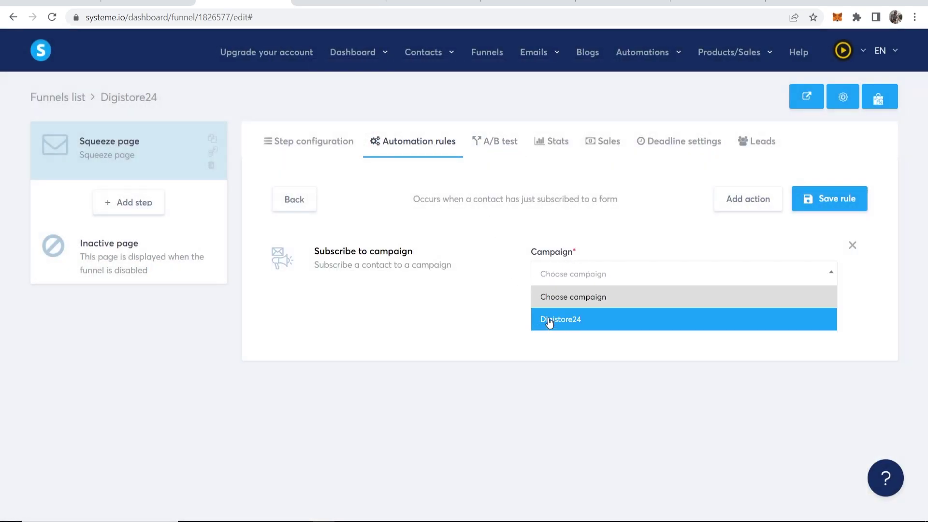
mouse_move(533, 54)
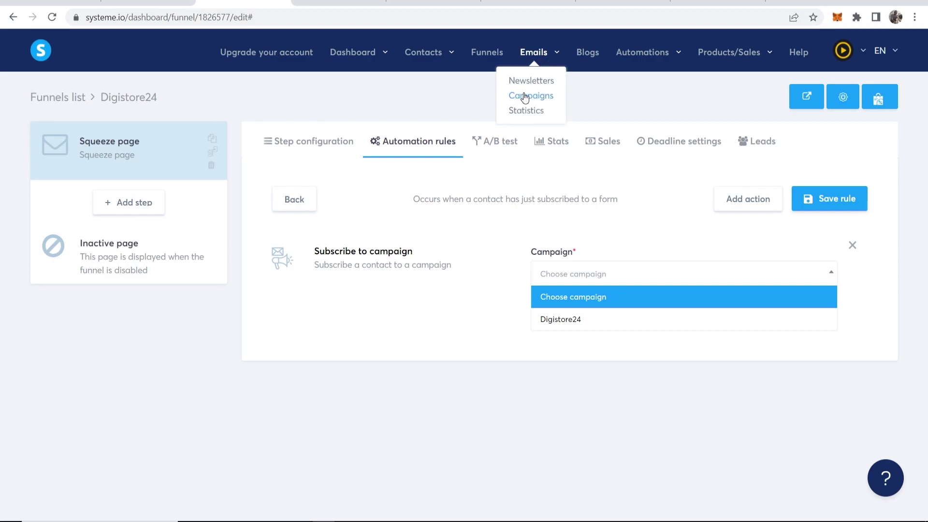
click(598, 320)
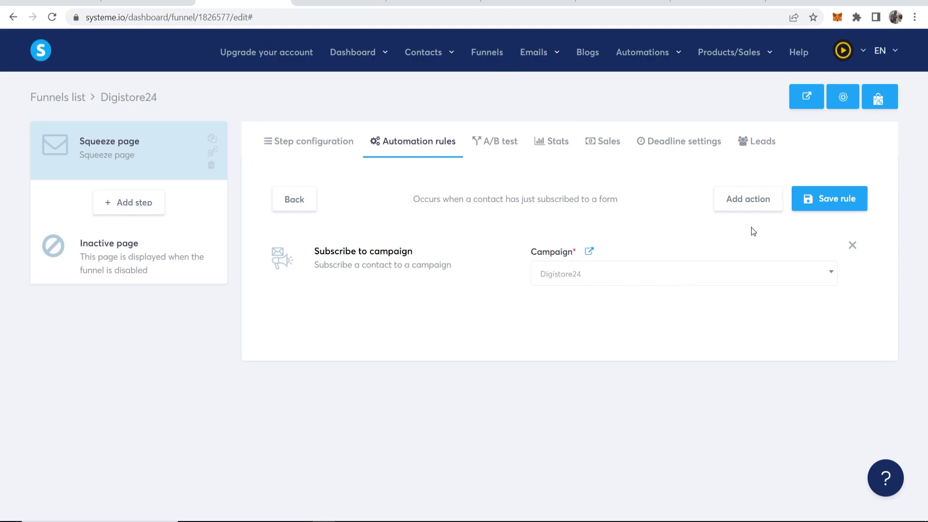
click(836, 199)
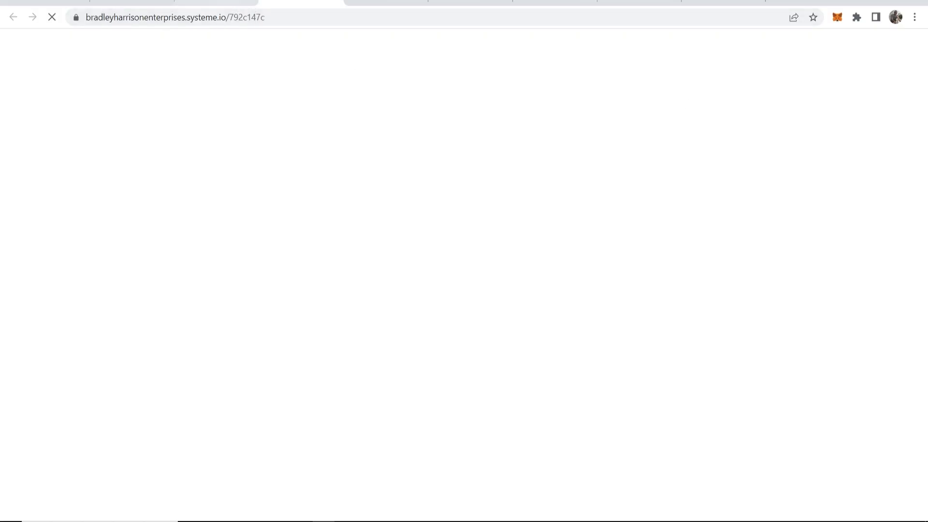
click(234, 4)
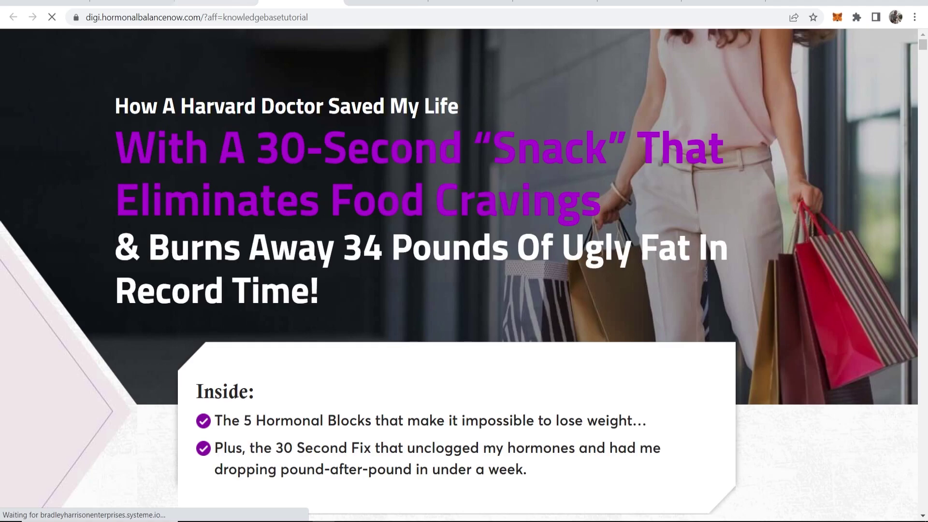
key(ctrl+shift+Tab)
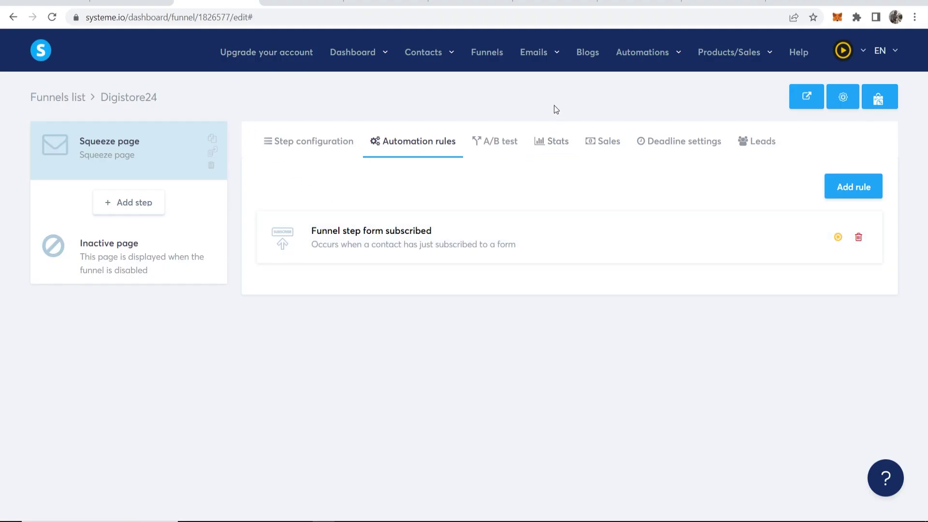
Step: Confirm the campaign lists an email count of 1, then head back to Funnels
mouse_move(534, 52)
click(524, 96)
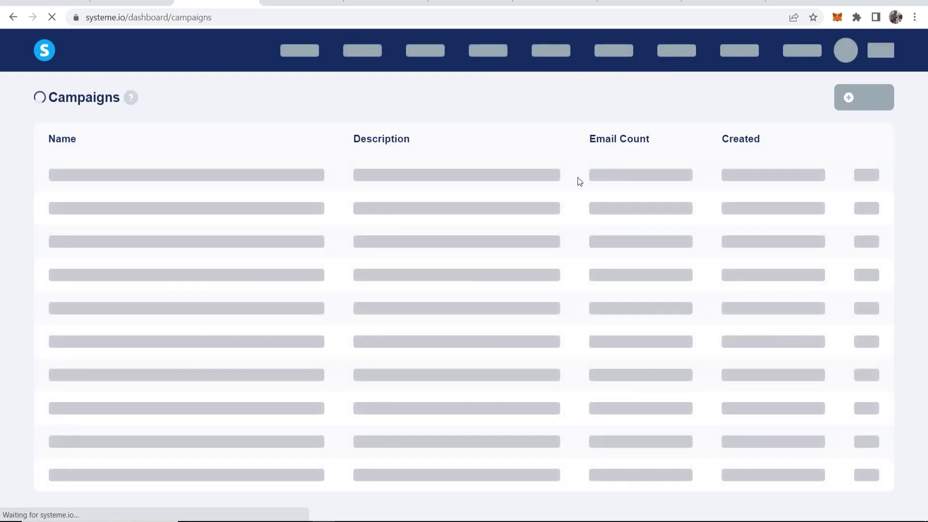
double_click(591, 176)
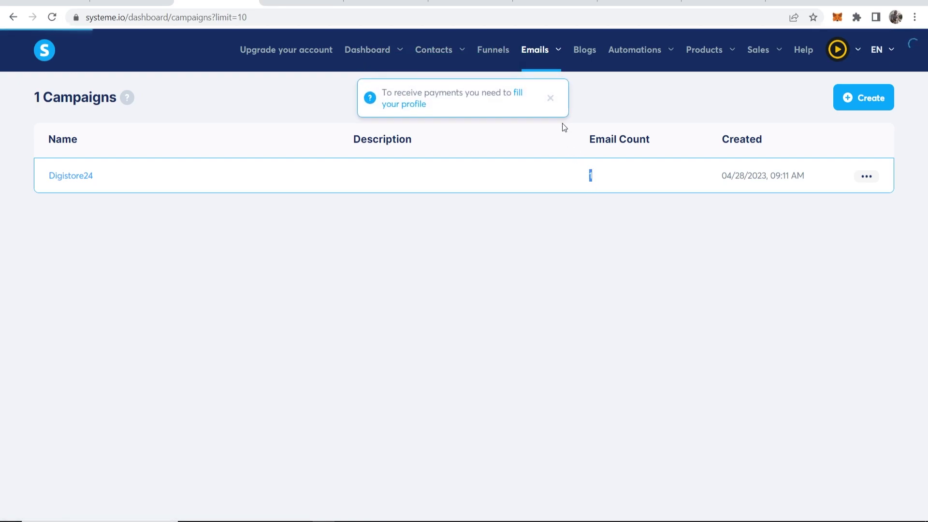
click(550, 97)
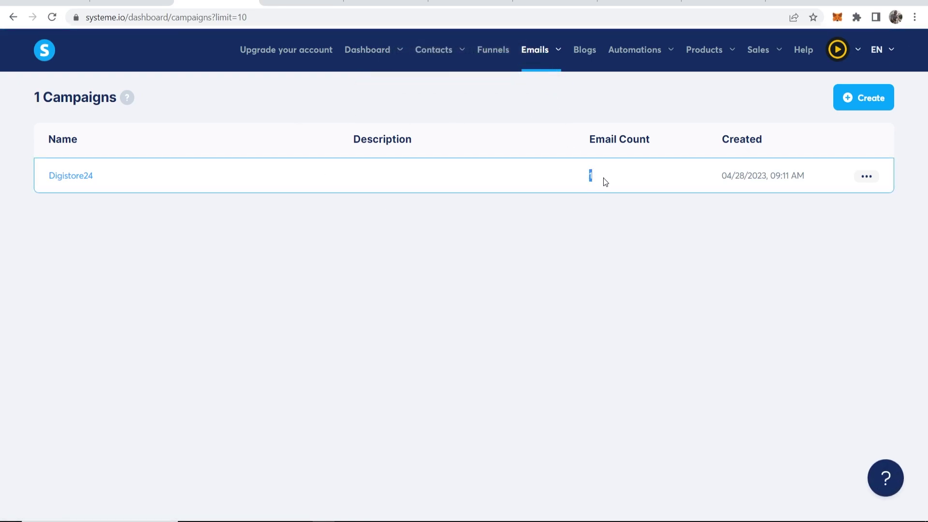
drag(604, 173, 575, 176)
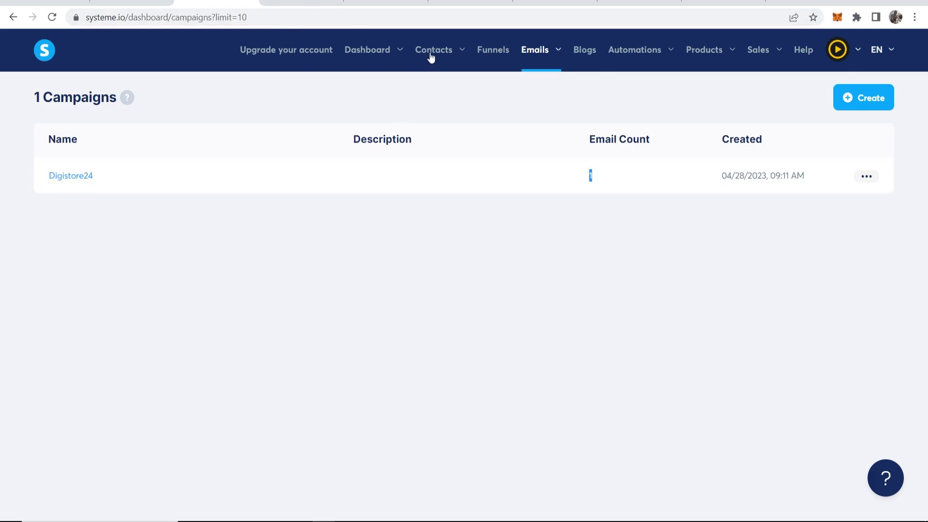
click(485, 56)
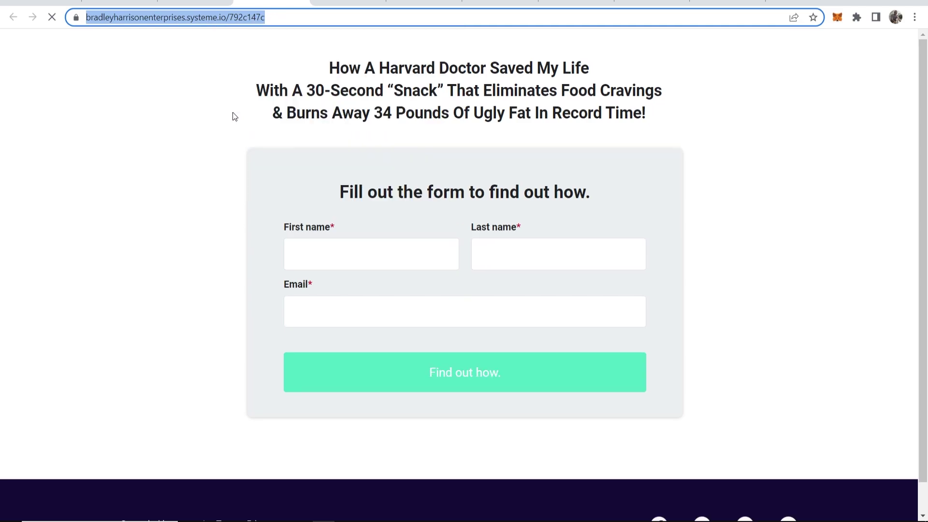
click(569, 97)
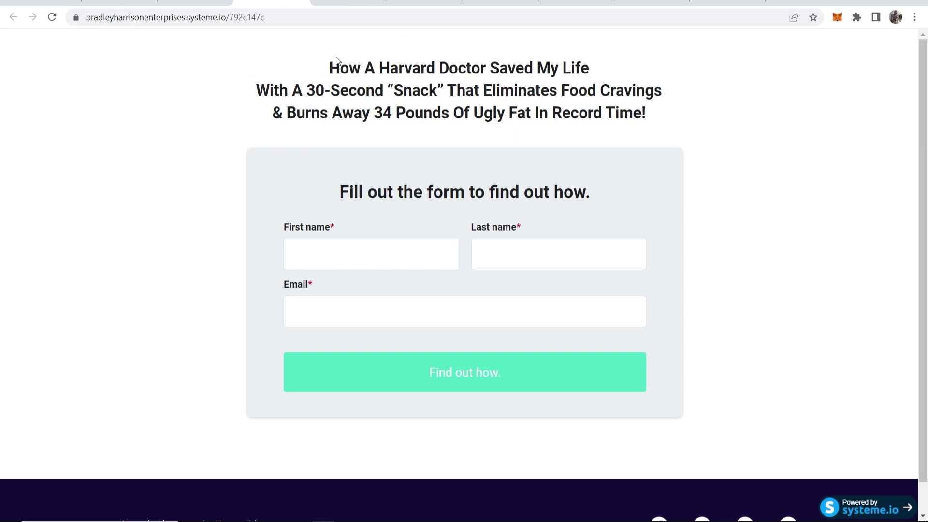
drag(331, 67, 673, 107)
click(674, 108)
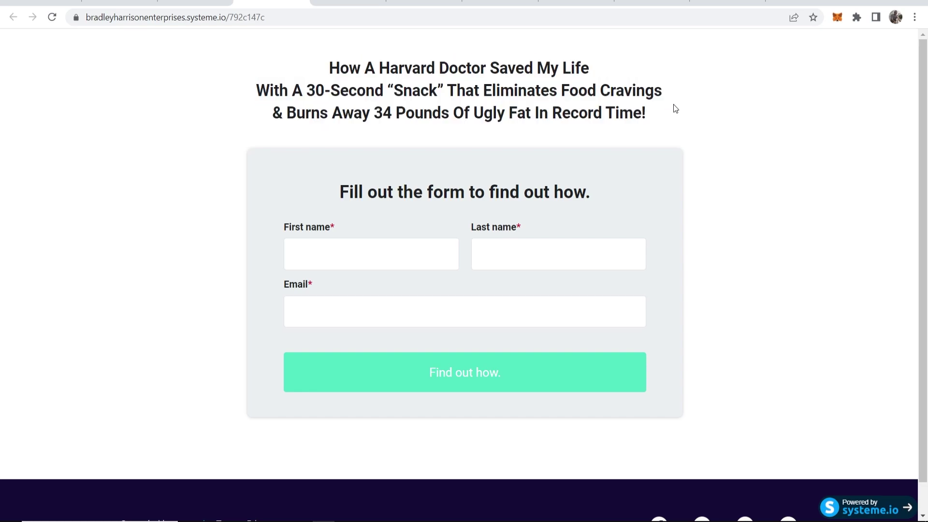